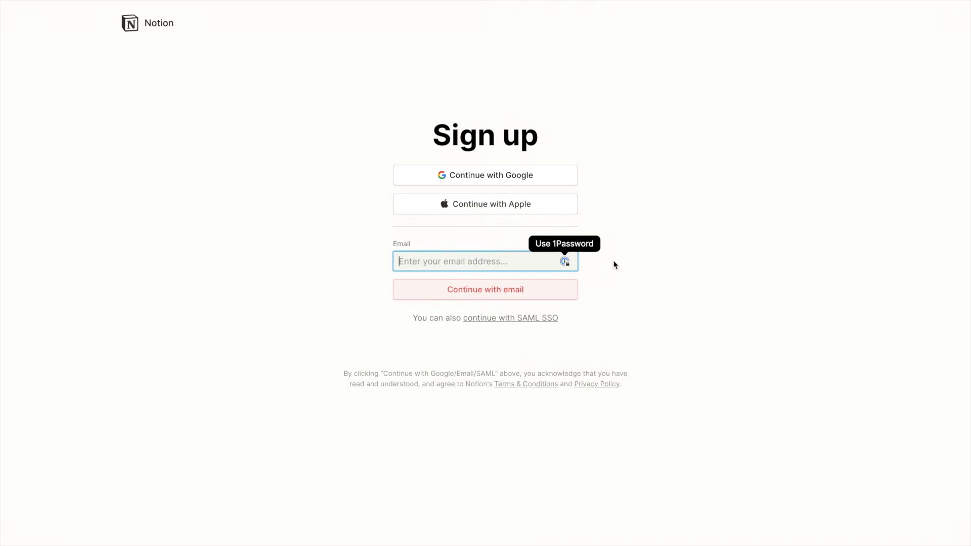
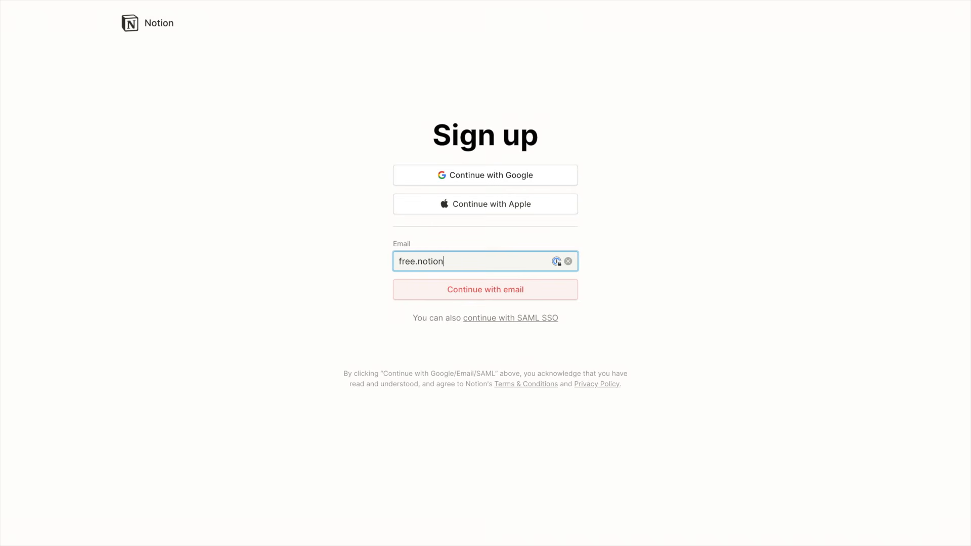
# Continue with the email, paste the emailed sign-up code, and create the new account
pyautogui.click(536, 295)
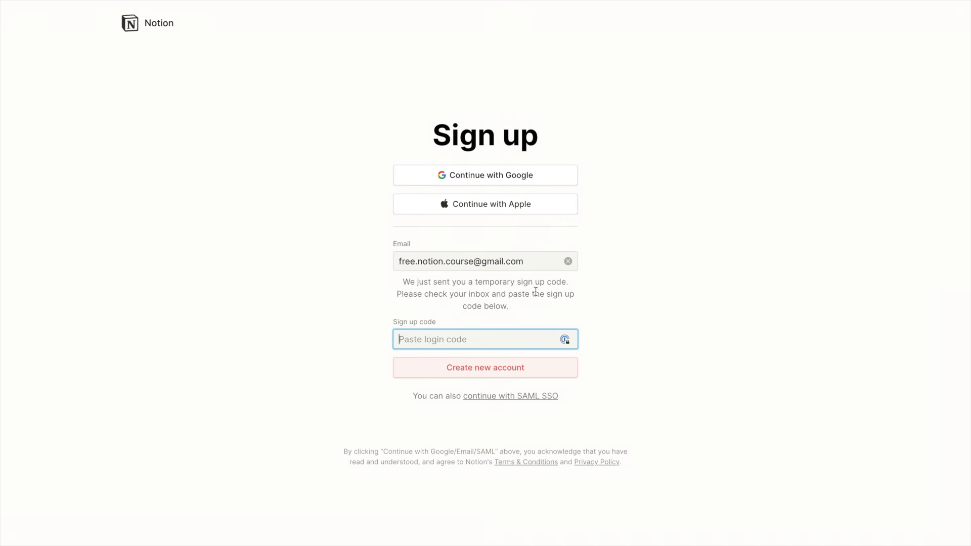
pyautogui.scroll(-1, 804, 228)
pyautogui.click(433, 311)
pyautogui.click(482, 338)
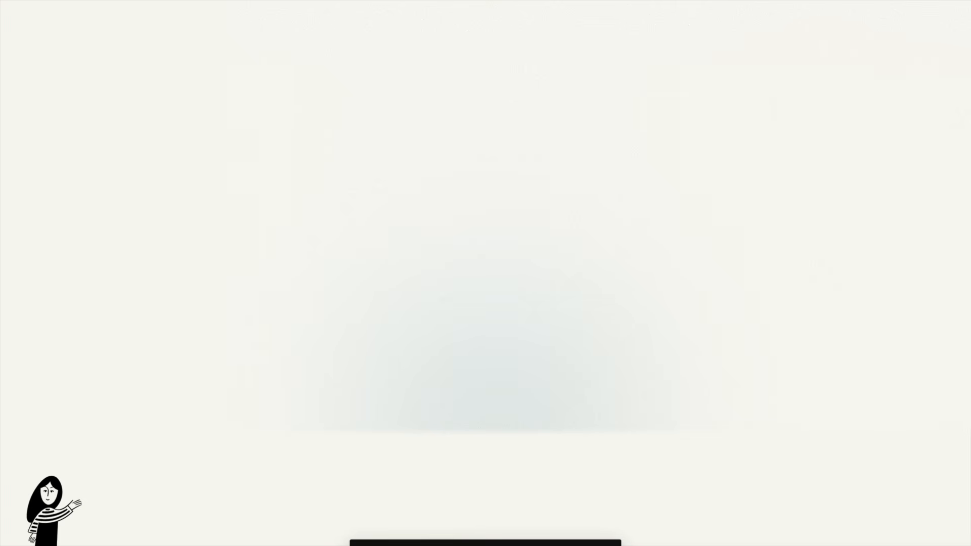
# Skip the questionnaire, choose For myself, enter Notion, and clear the sample template pages
pyautogui.press('Tab')
pyautogui.press('shift+super')
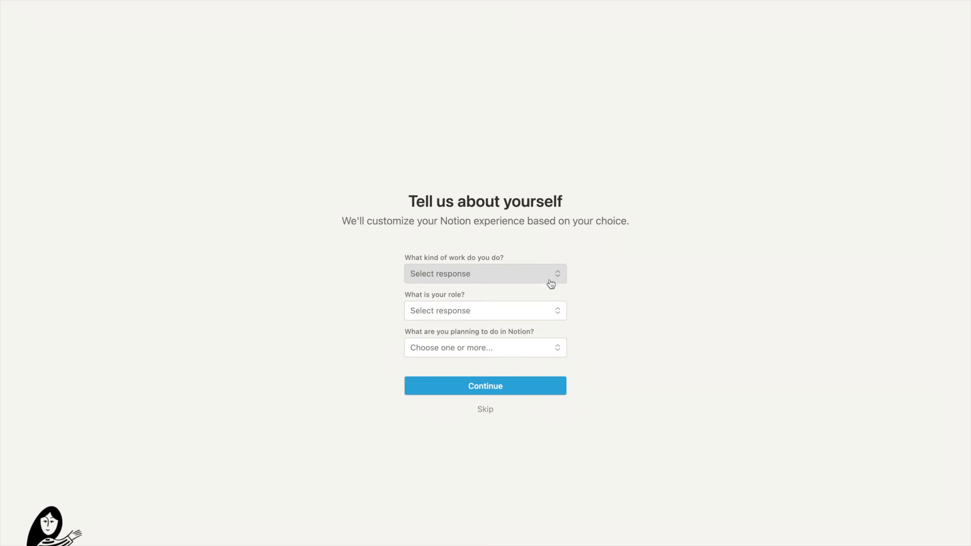
pyautogui.click(489, 412)
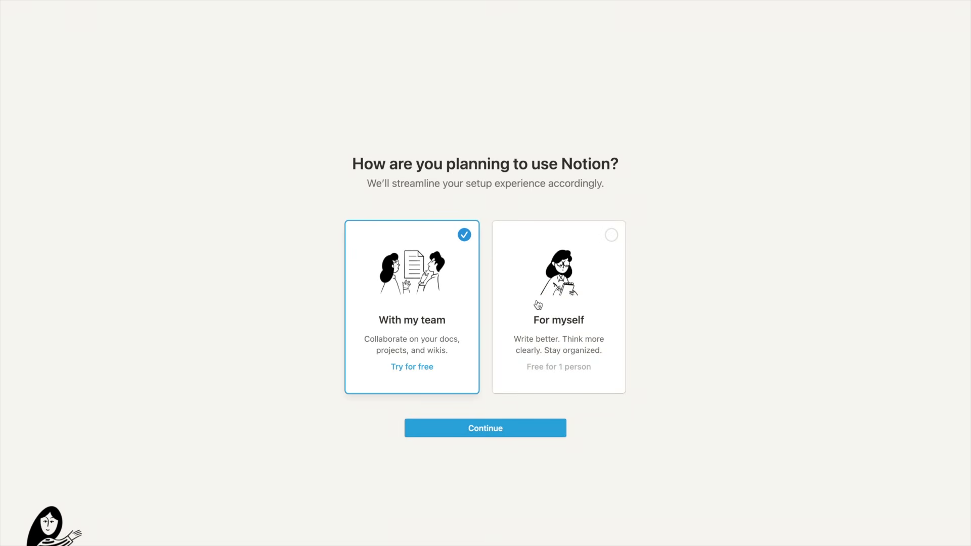
pyautogui.click(596, 274)
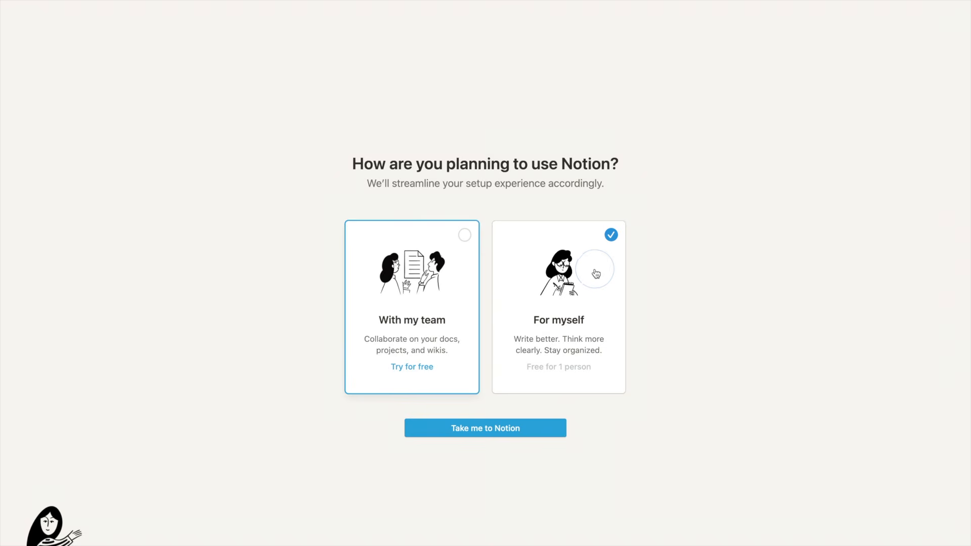
pyautogui.click(499, 431)
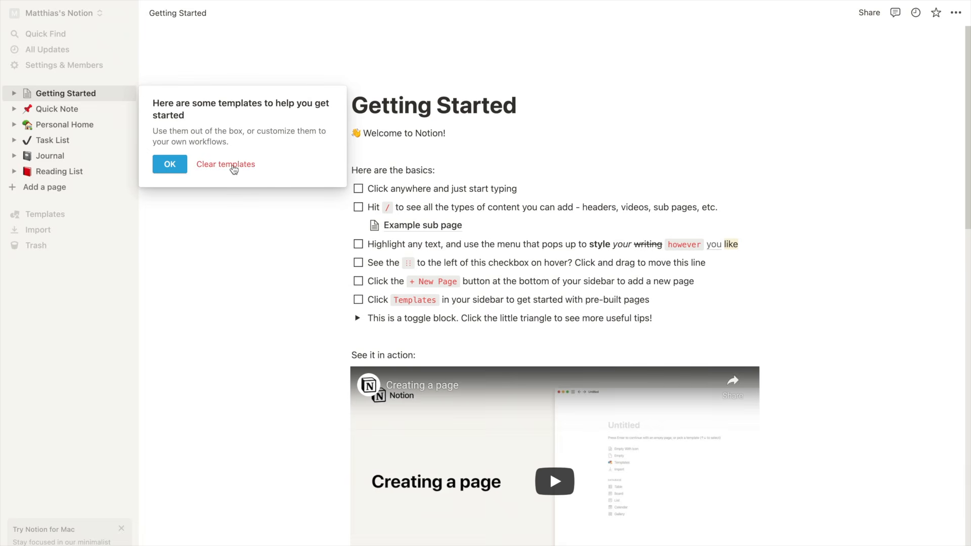
pyautogui.click(233, 165)
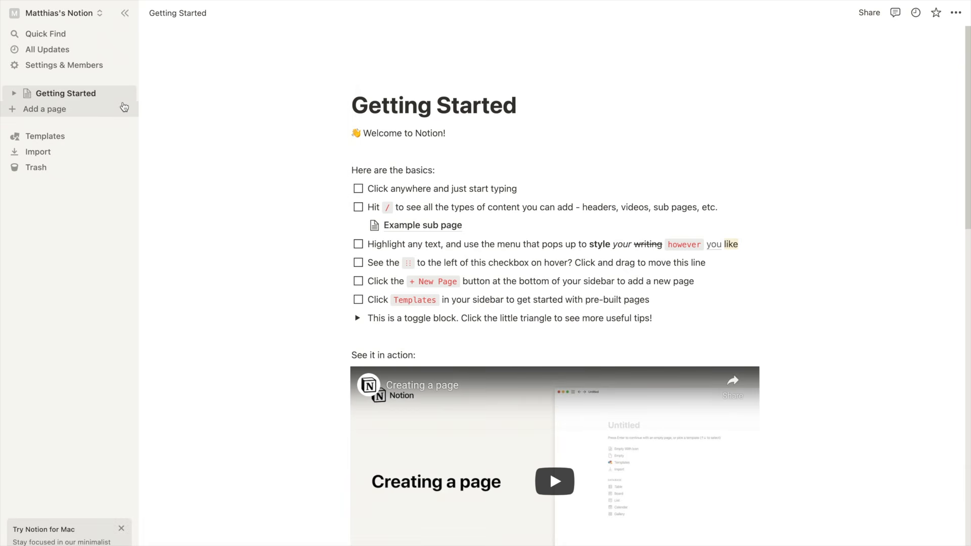
# Add an Untitled page, delete the Getting Started page, and hide the sidebar
pyautogui.click(29, 116)
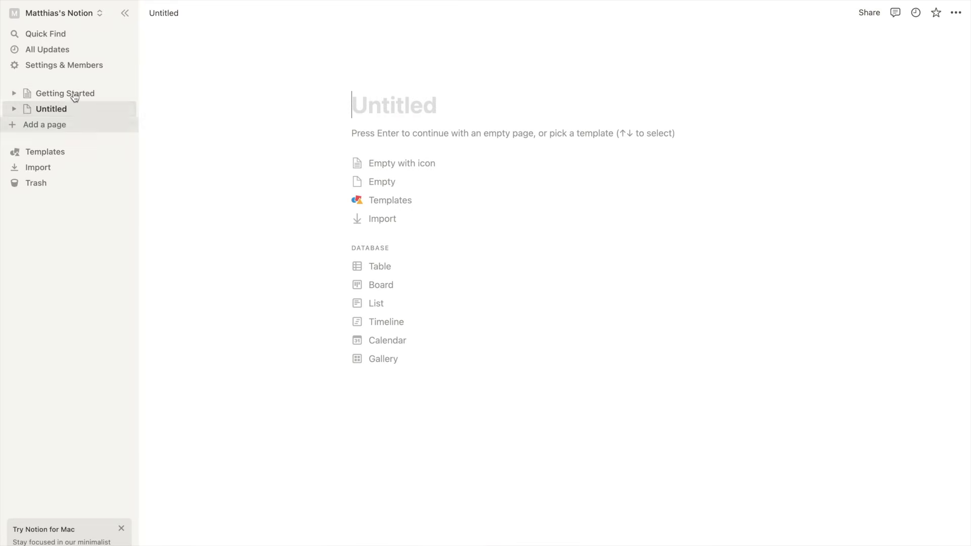
pyautogui.click(115, 93)
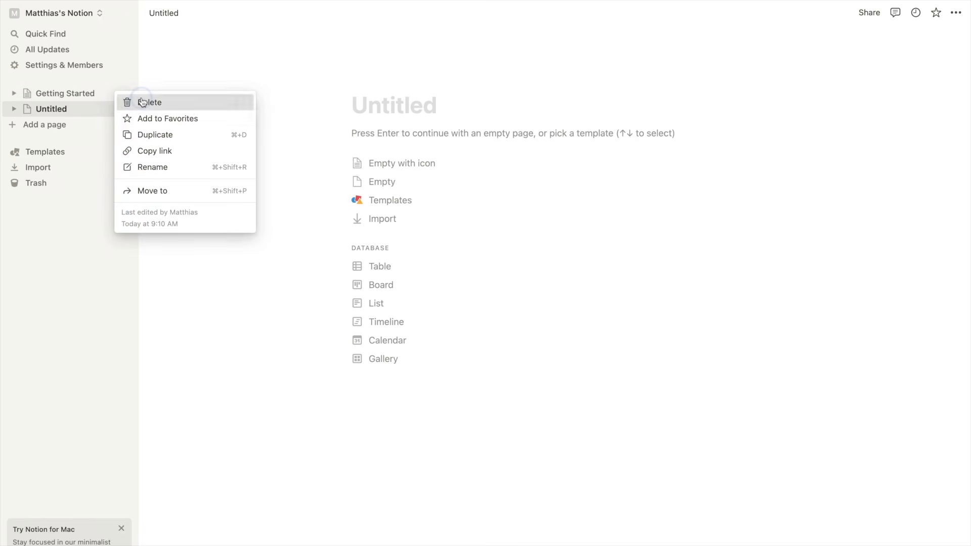
pyautogui.click(146, 102)
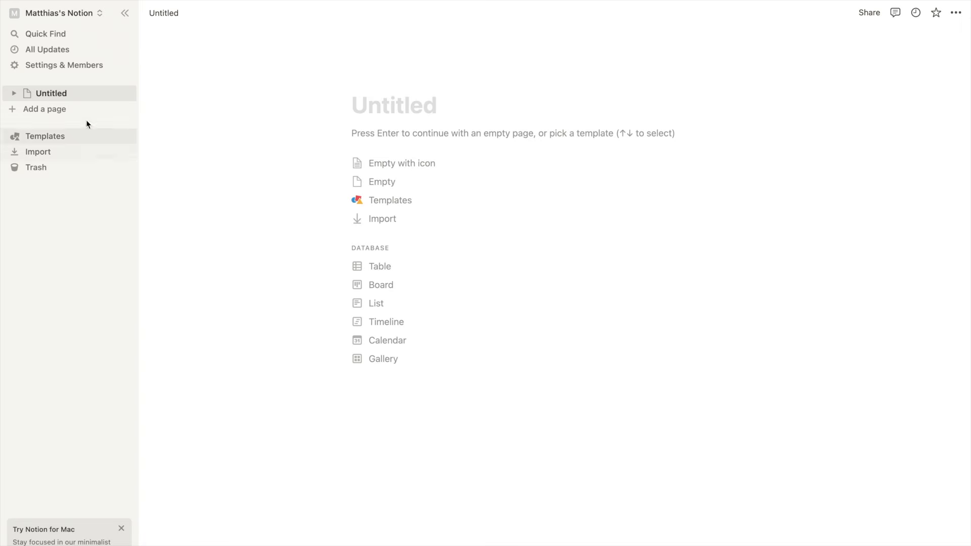
pyautogui.click(126, 14)
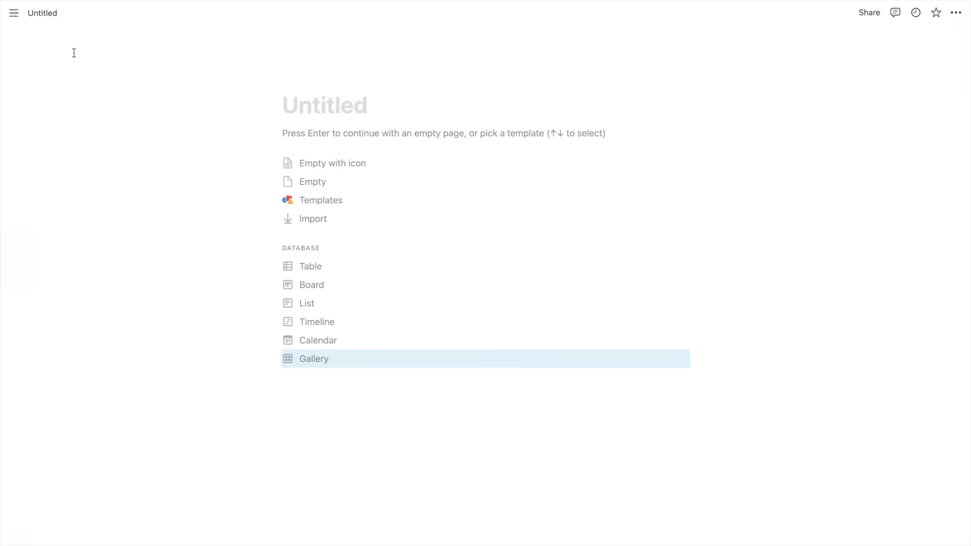
# Dock the sidebar open, browse the workspace account options, then bring up page search
pyautogui.moveTo(15, 17)
pyautogui.click(15, 19)
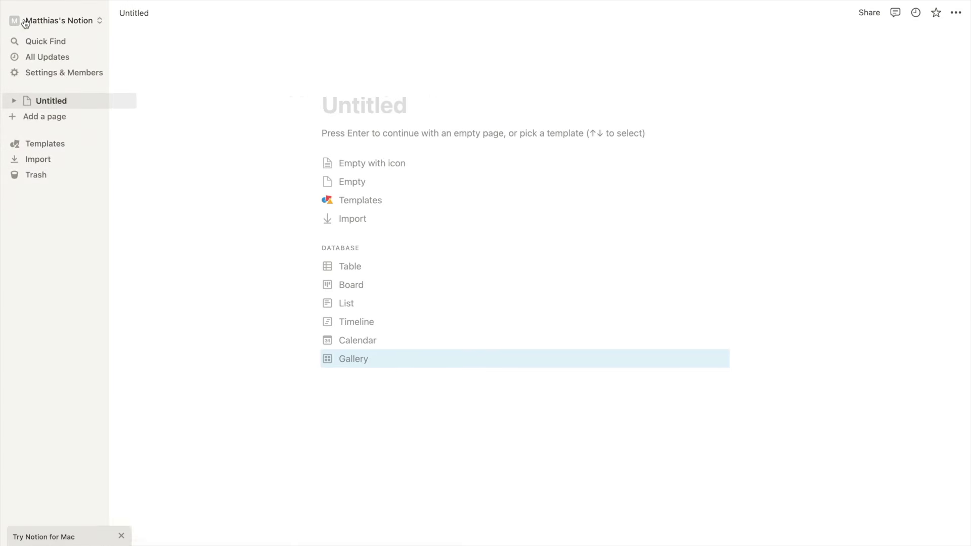
pyautogui.click(61, 20)
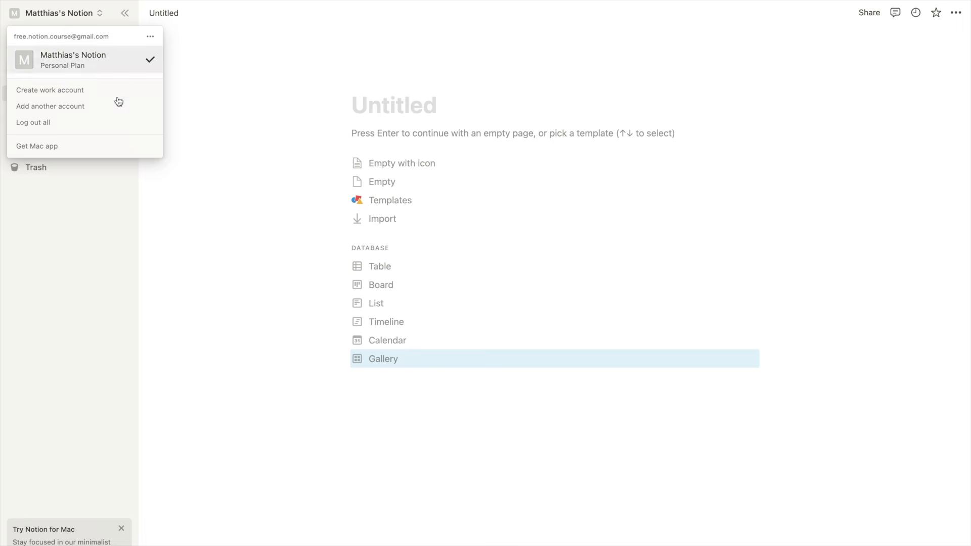
pyautogui.click(150, 38)
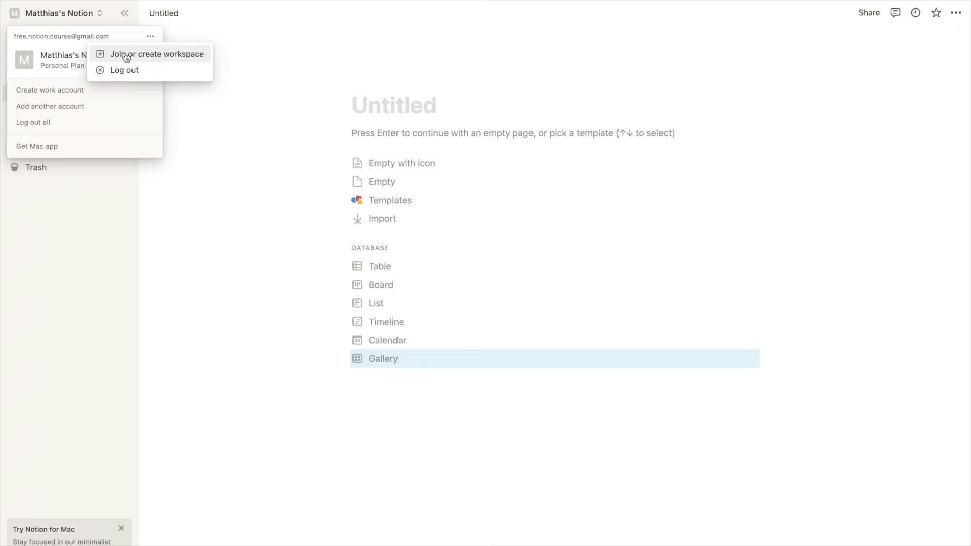
pyautogui.click(46, 84)
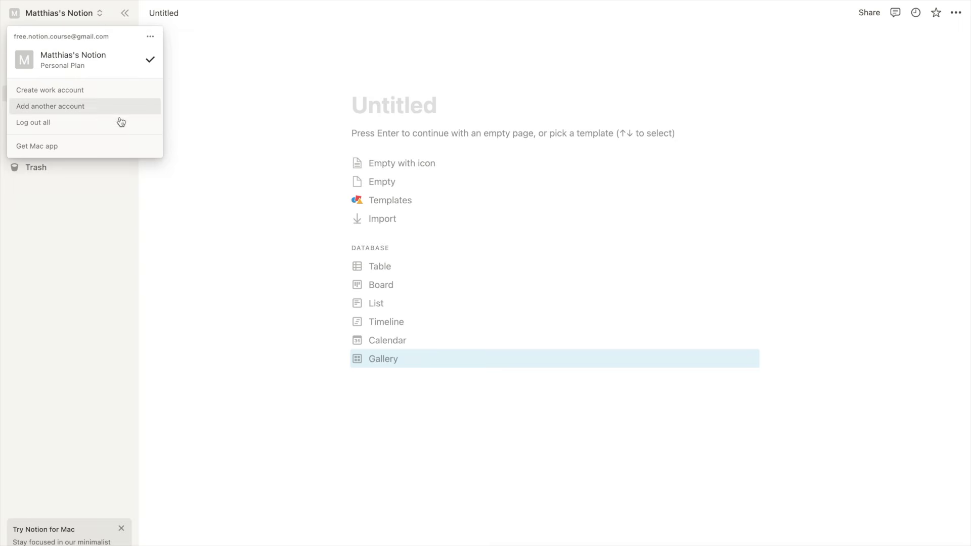
pyautogui.click(156, 186)
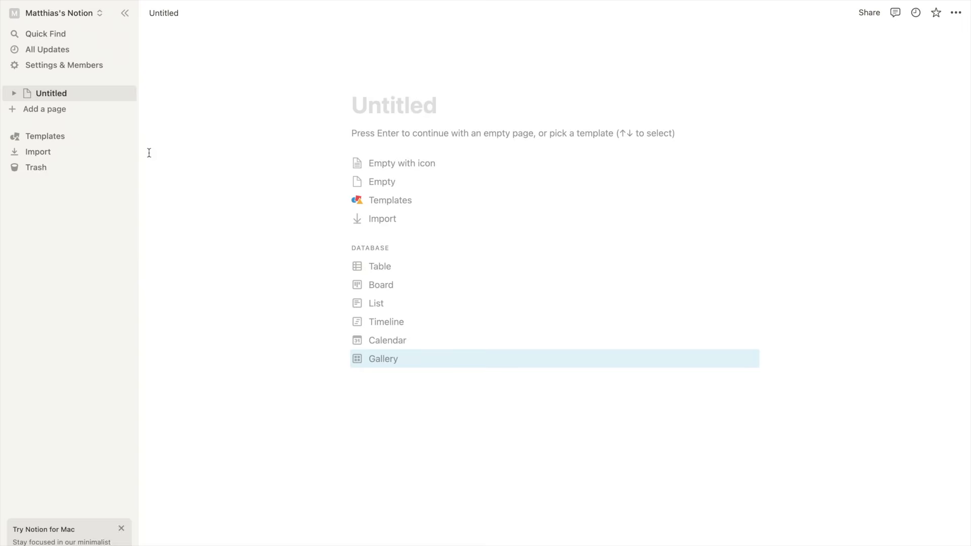
pyautogui.click(100, 45)
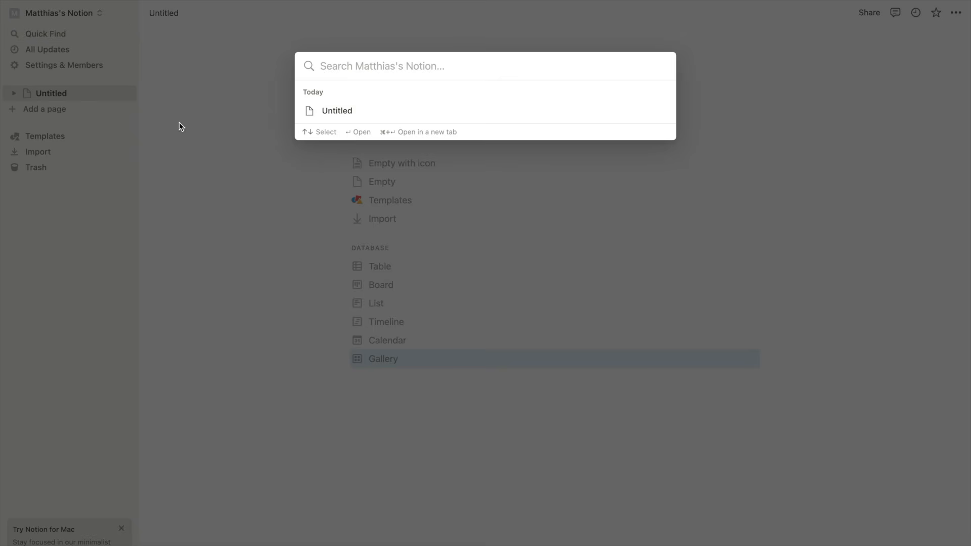
pyautogui.click(199, 215)
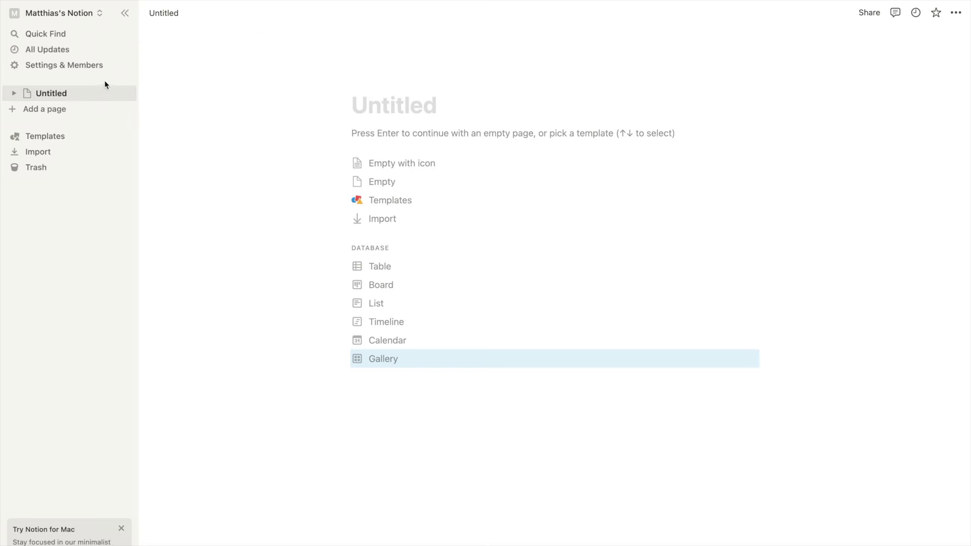
pyautogui.click(87, 70)
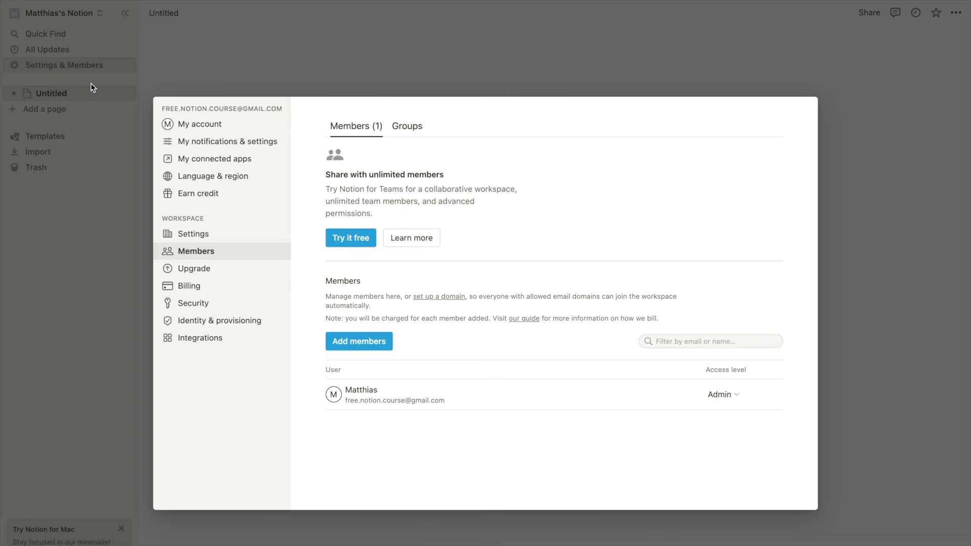
# Move from My account to the My notifications & settings page in Settings & Members
pyautogui.click(252, 130)
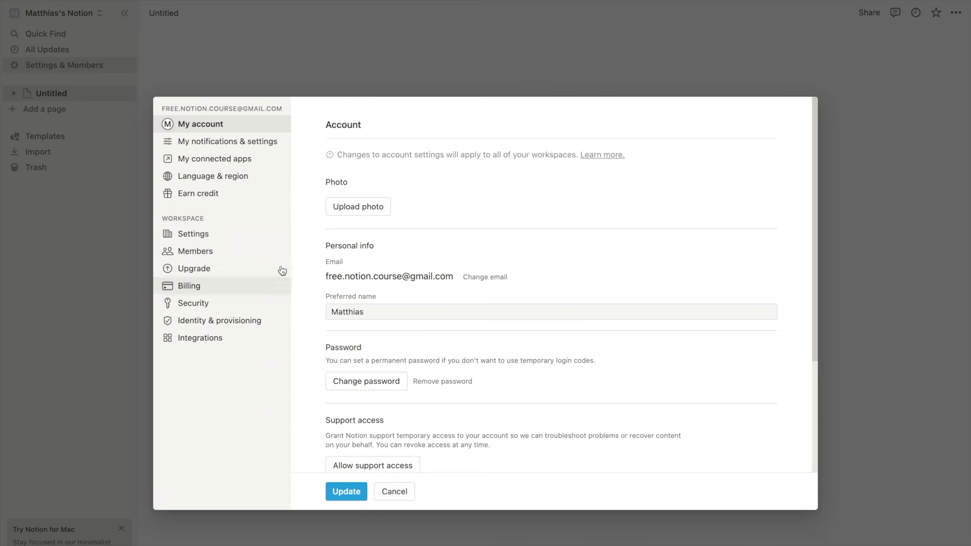
pyautogui.scroll(-3, 324, 282)
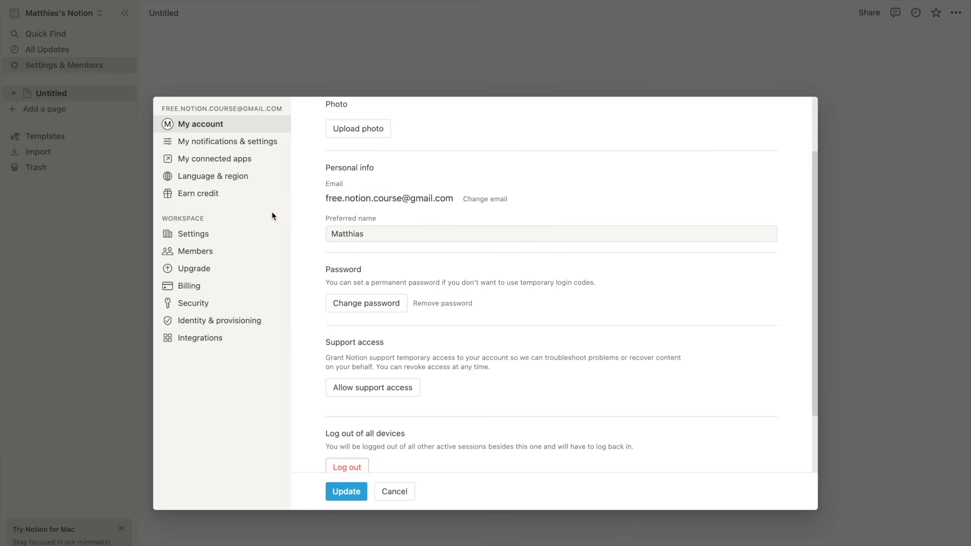
pyautogui.click(243, 144)
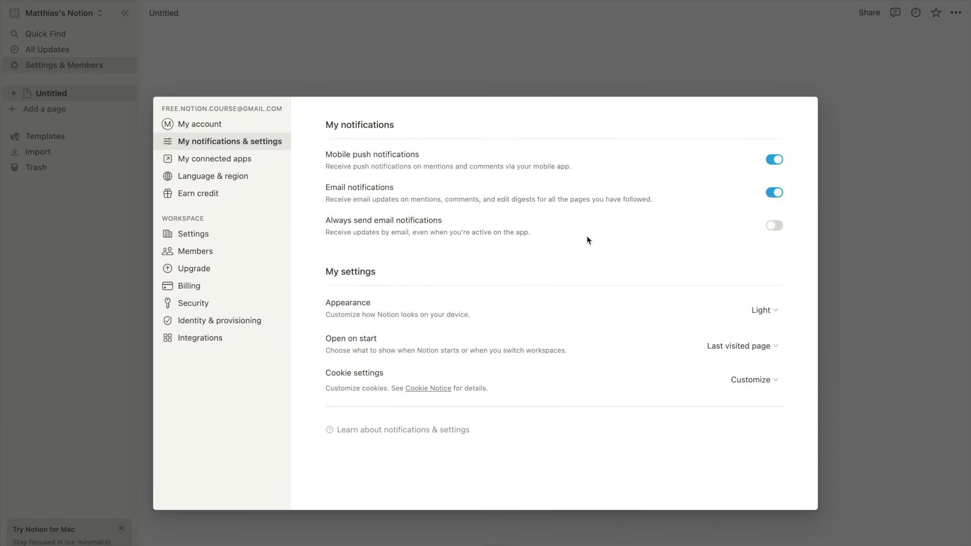
# Turn off email and mobile push notifications, try Dark appearance, then return to Light
pyautogui.click(774, 192)
pyautogui.click(774, 160)
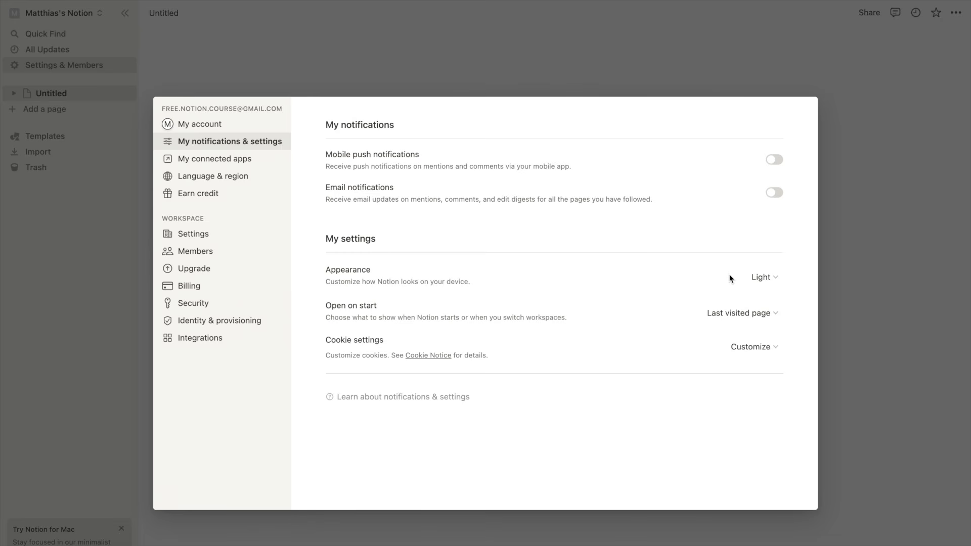
pyautogui.click(761, 277)
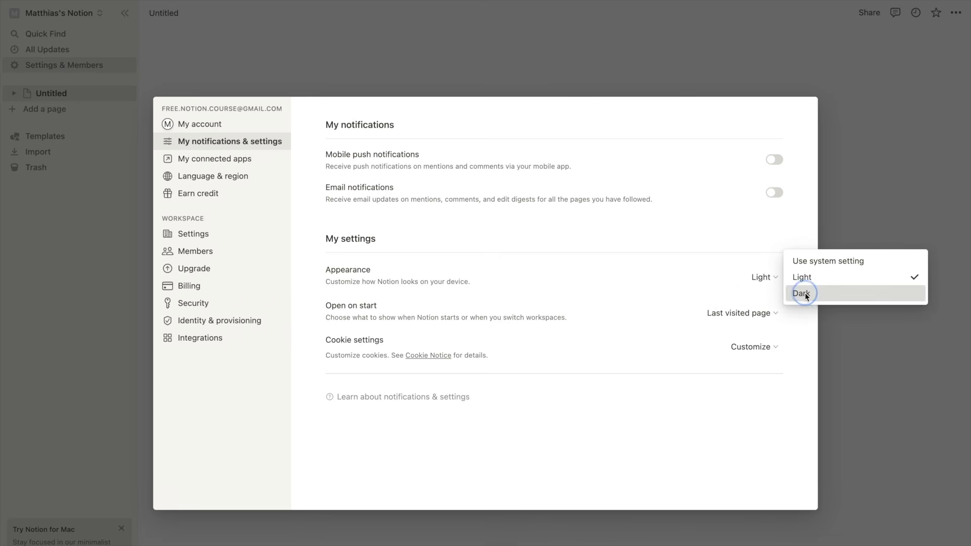
pyautogui.click(804, 293)
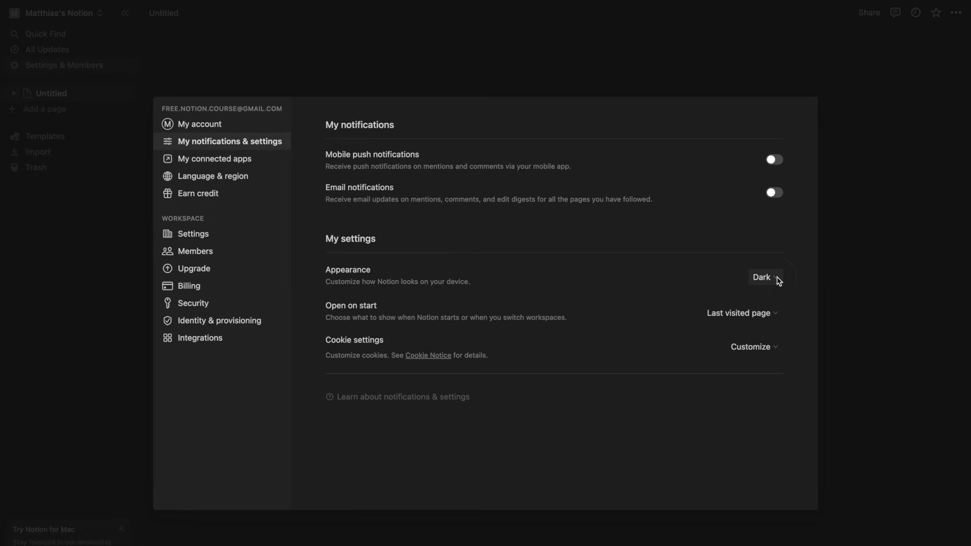
pyautogui.click(777, 278)
pyautogui.click(798, 277)
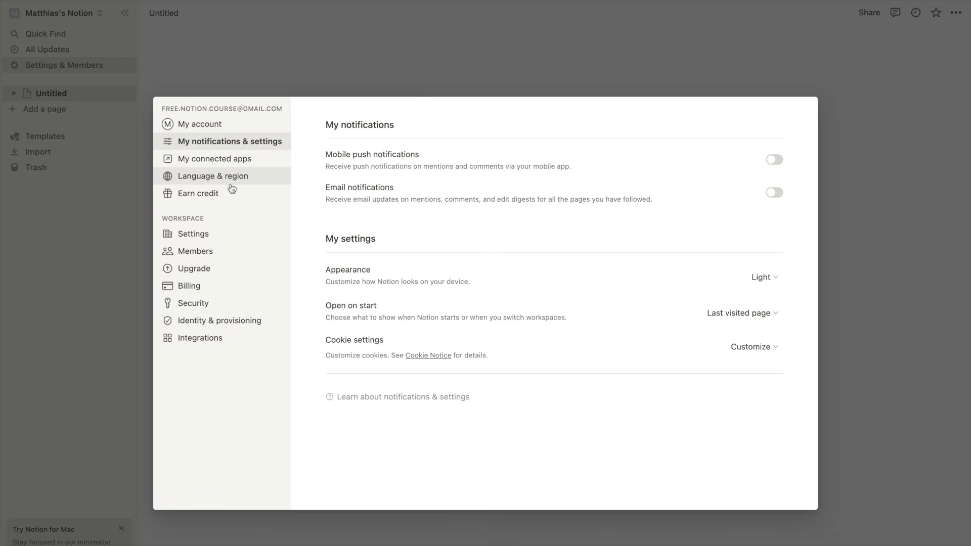
pyautogui.click(224, 160)
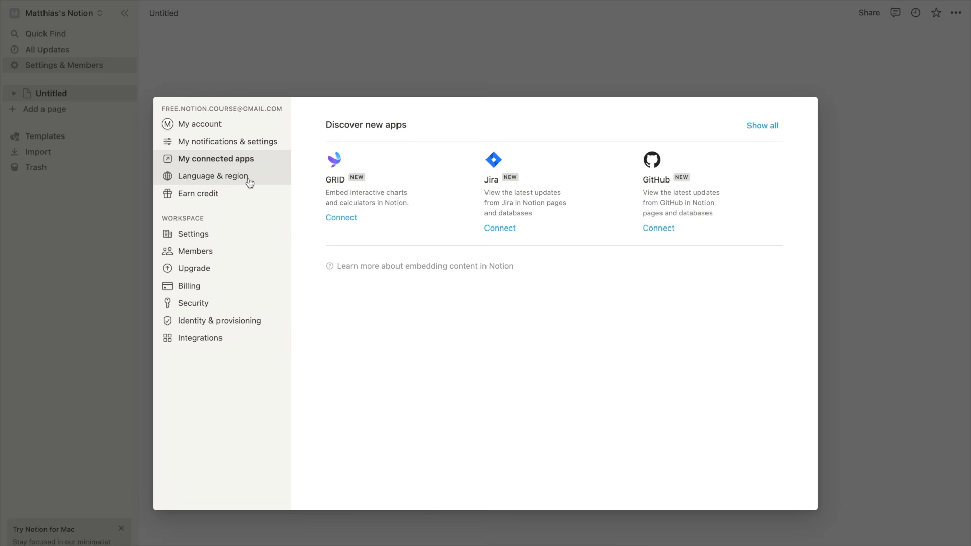
# Enable 'Start week on Monday' in Language & region, then view the Earn credit page
pyautogui.click(229, 178)
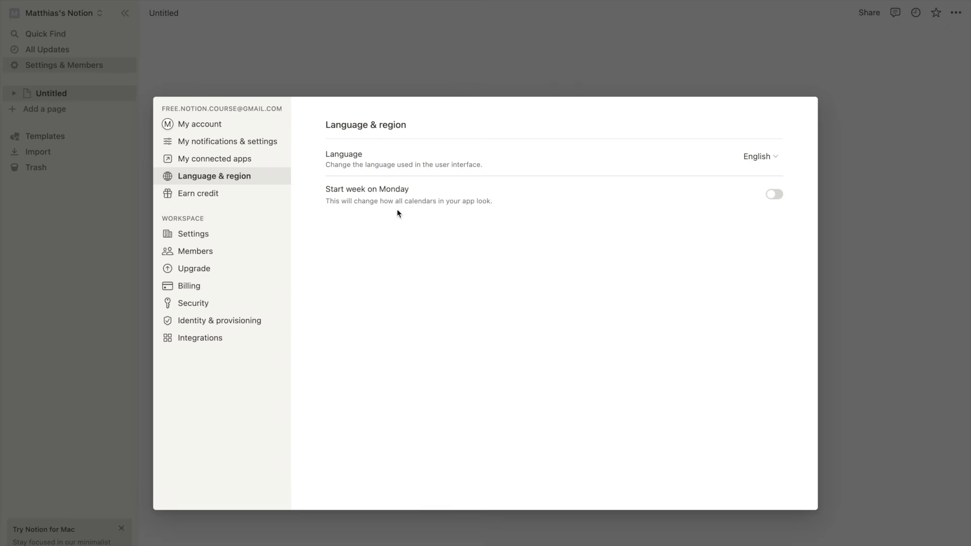
pyautogui.click(774, 195)
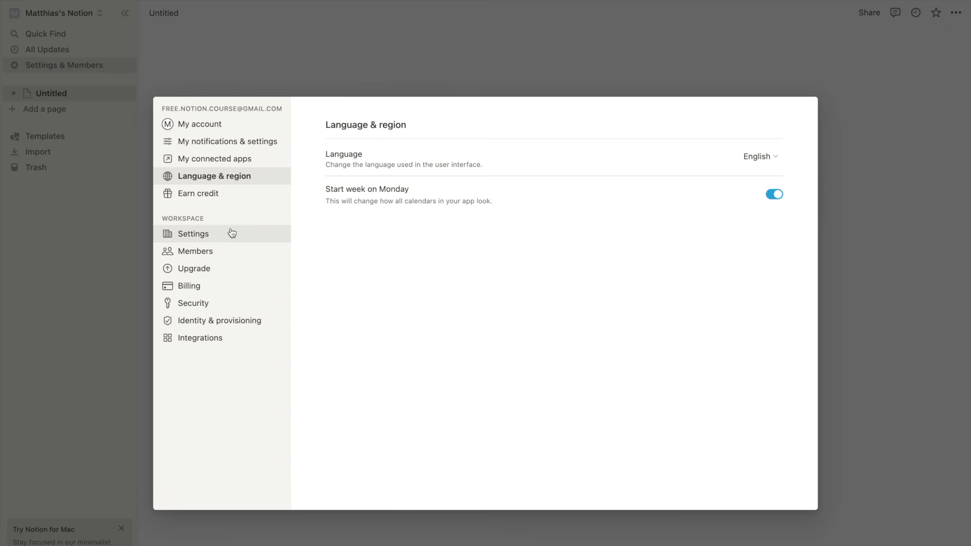
pyautogui.click(232, 199)
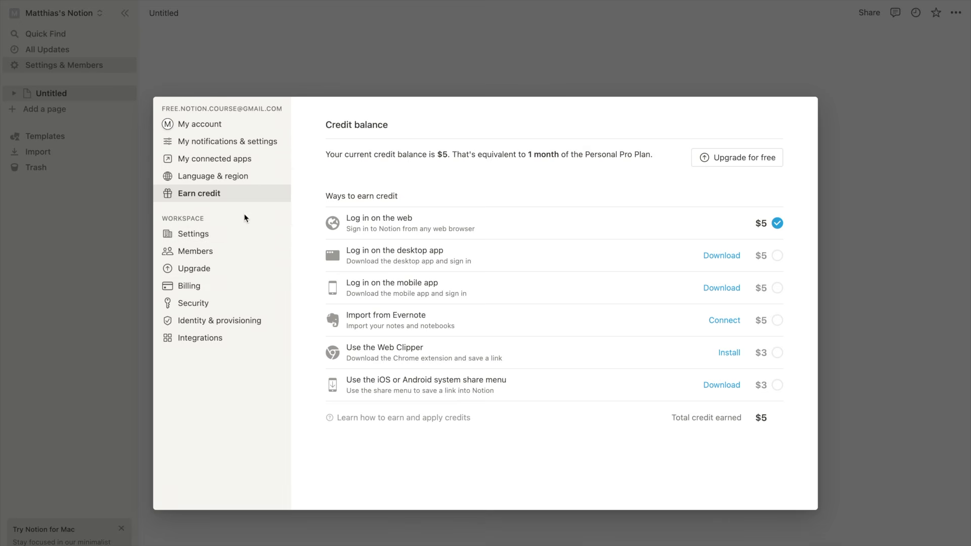
# Open workspace Settings and select the internal-meteoroid-69f domain to replace it
pyautogui.click(246, 239)
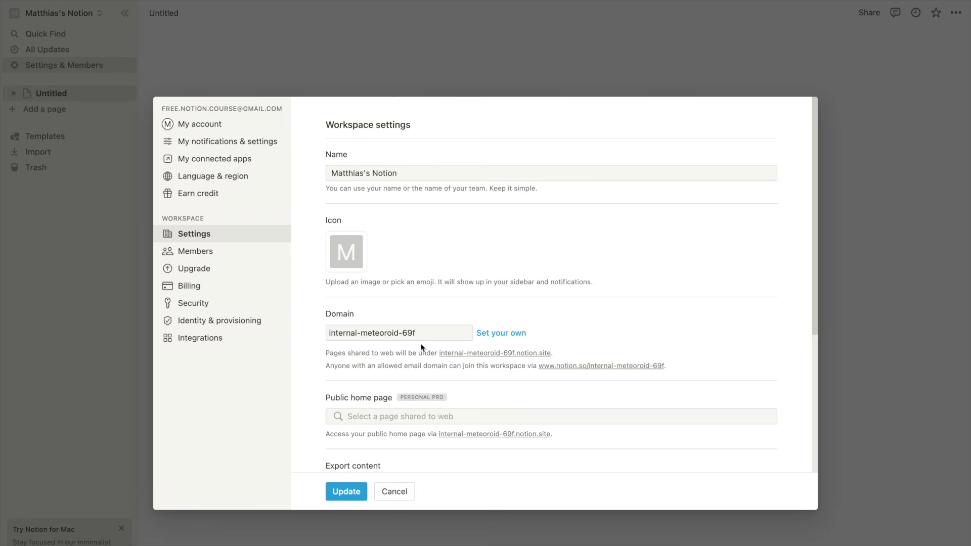
pyautogui.click(447, 331)
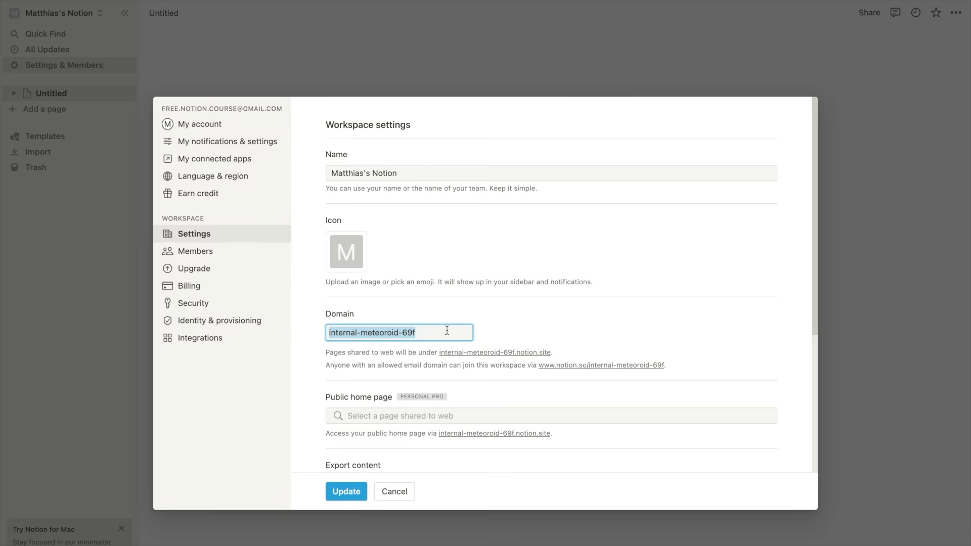
# Edit the domain text, finally replacing the whole value with free-course-for
pyautogui.write('free-')
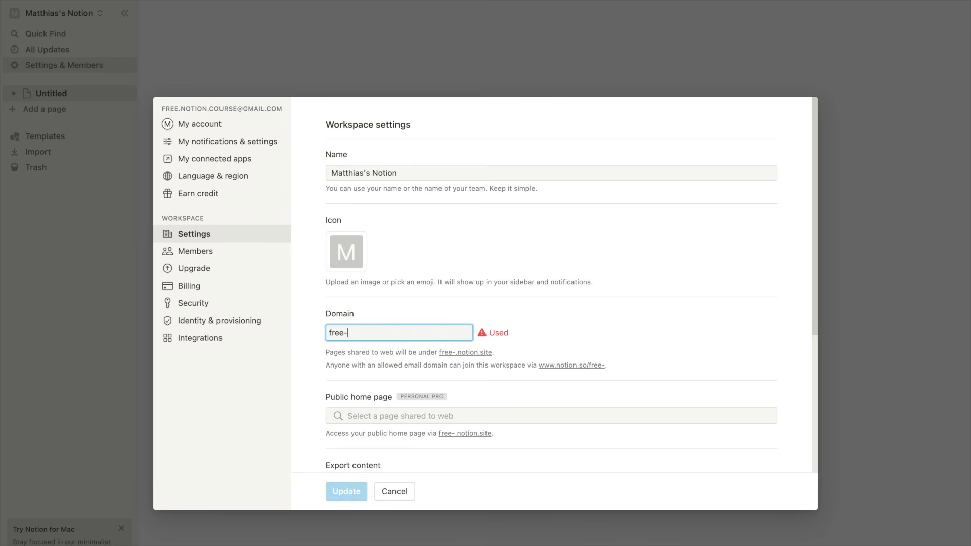
pyautogui.write('notion-course')
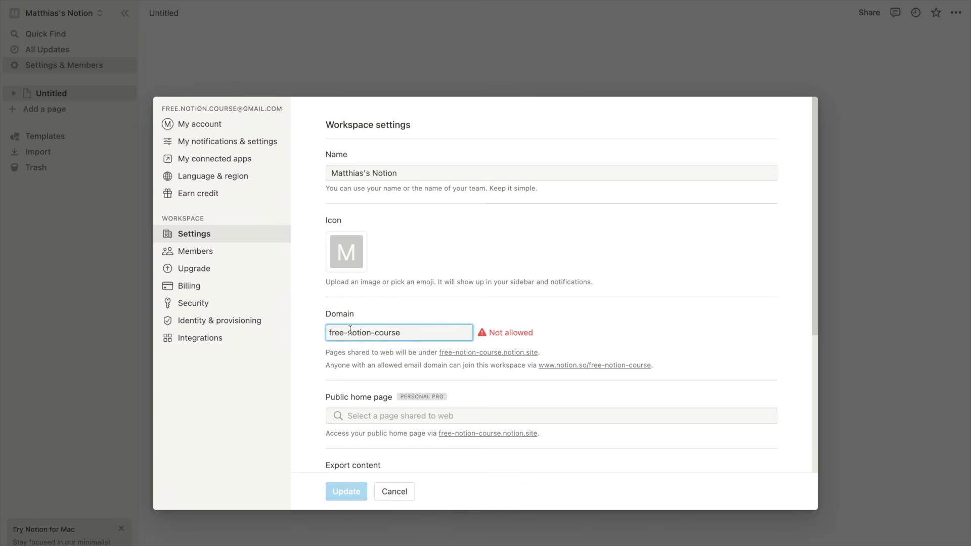
pyautogui.moveTo(348, 332); pyautogui.dragTo(331, 328)
pyautogui.write('youtube-')
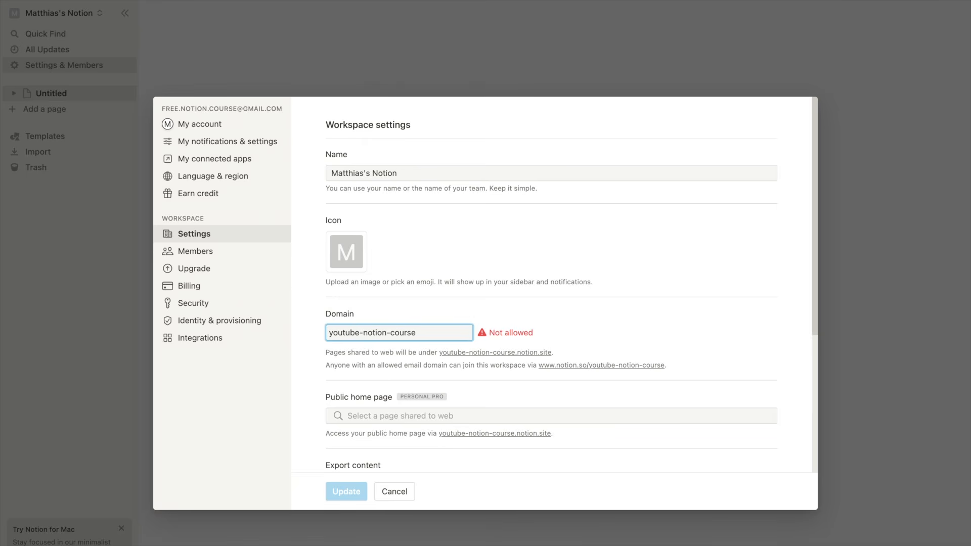
pyautogui.moveTo(415, 332); pyautogui.dragTo(386, 333)
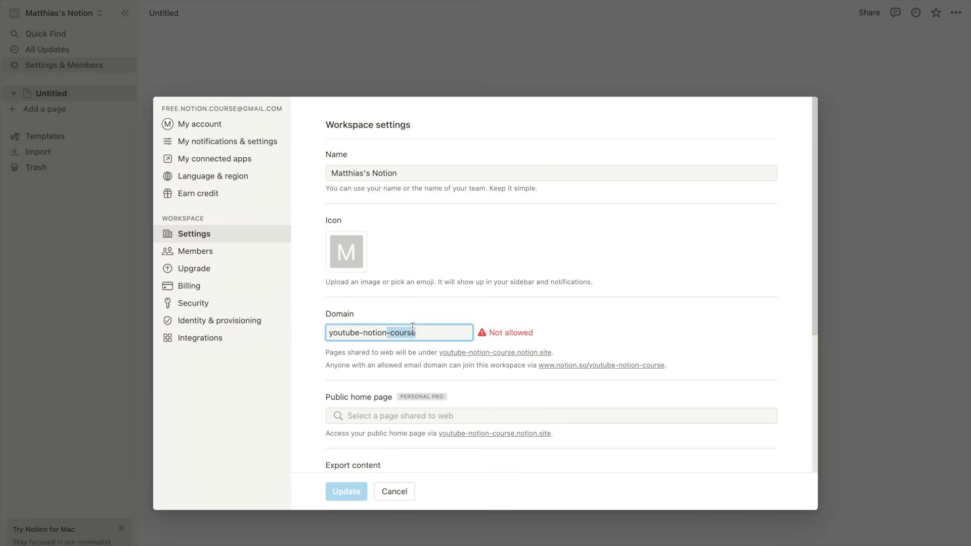
pyautogui.moveTo(395, 330); pyautogui.dragTo(392, 330)
pyautogui.moveTo(330, 332); pyautogui.dragTo(357, 332)
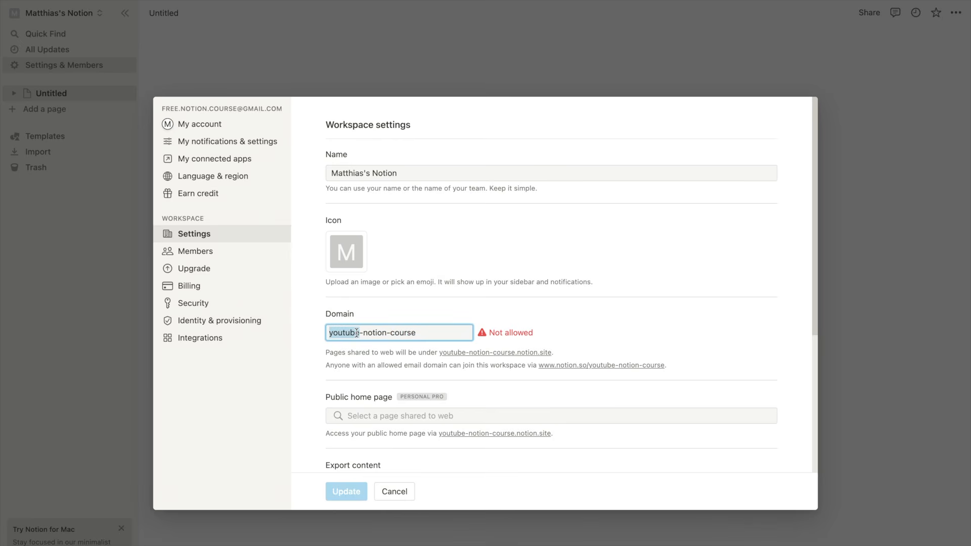
pyautogui.press('super+a')
pyautogui.write('fr')
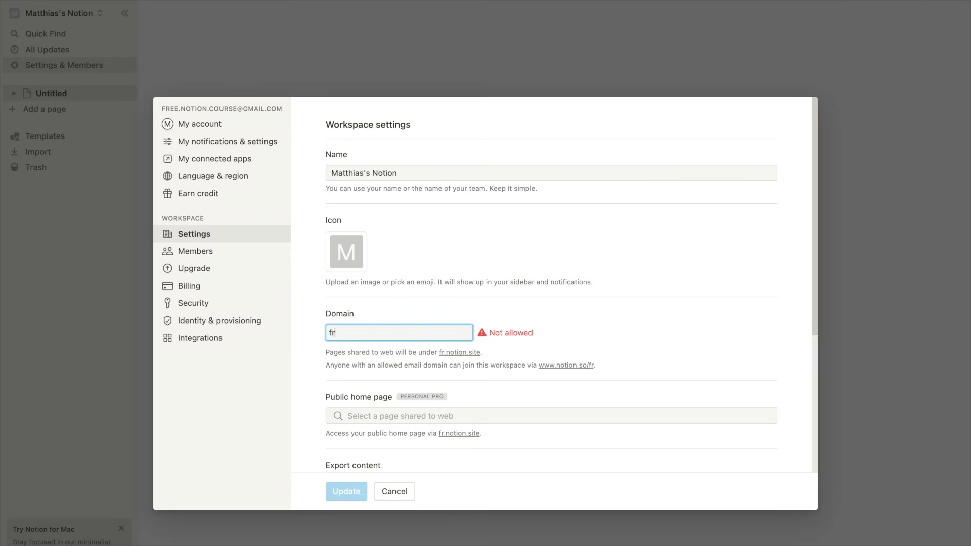
pyautogui.write('ee-course-for')
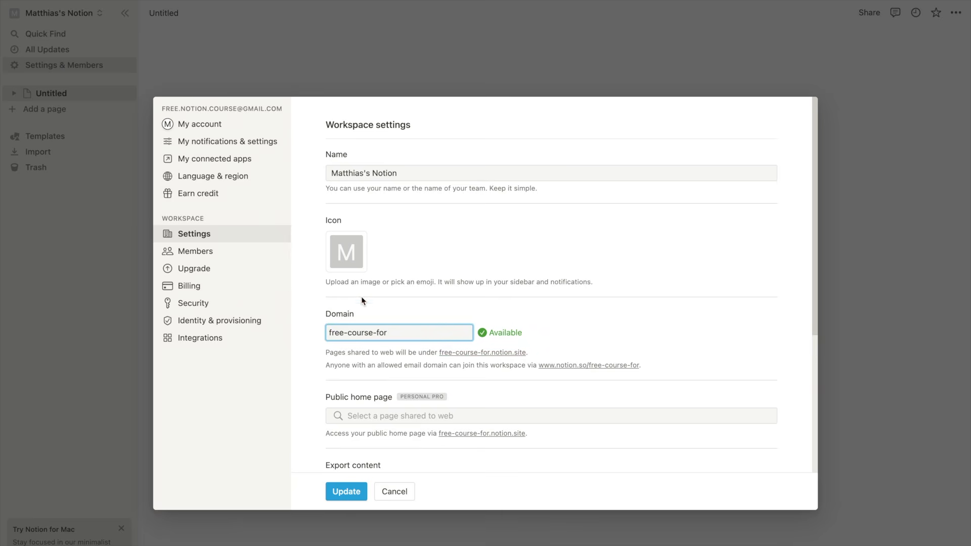
# Leave the domain field, go to Members, and confirm saving the new domain
pyautogui.scroll(-2, 399, 265)
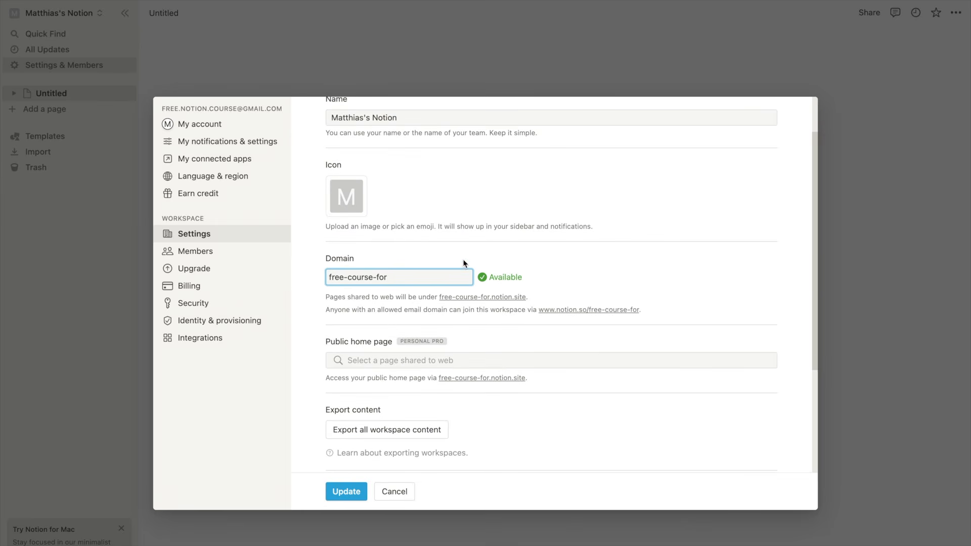
pyautogui.scroll(-4, 434, 275)
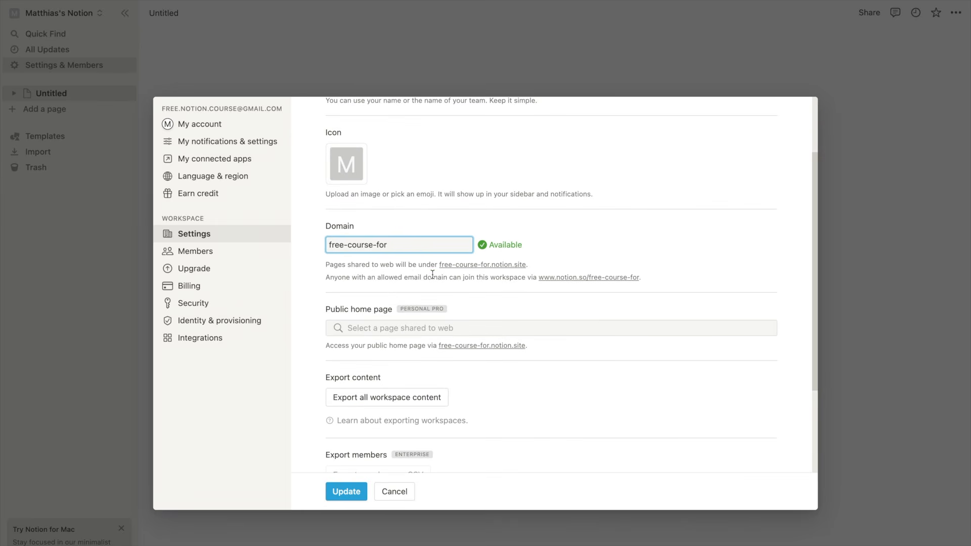
pyautogui.scroll(6, 433, 275)
pyautogui.click(393, 354)
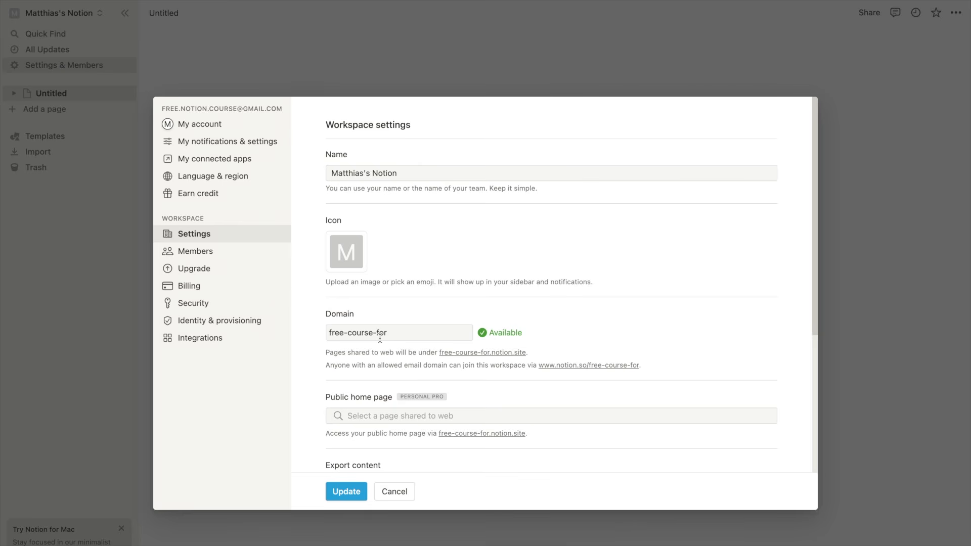
pyautogui.click(197, 253)
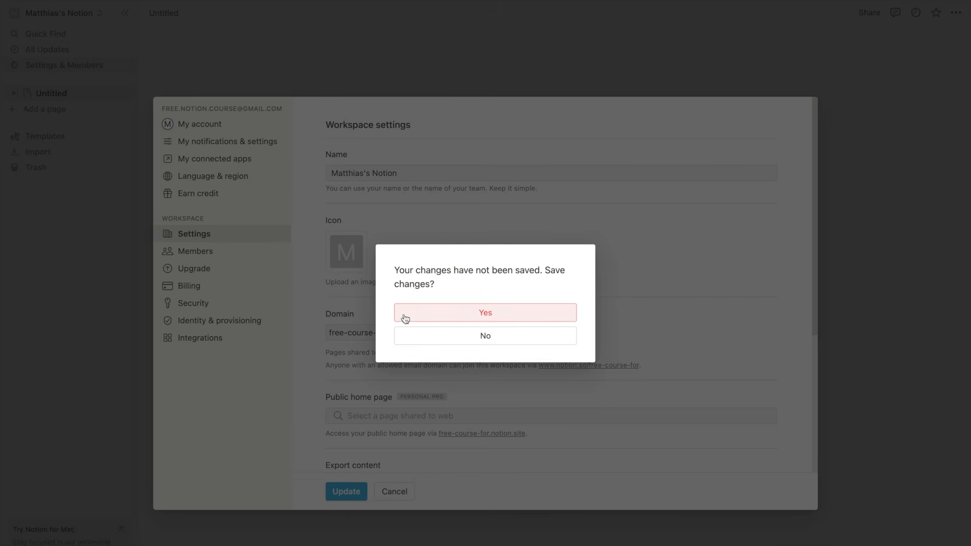
pyautogui.click(435, 312)
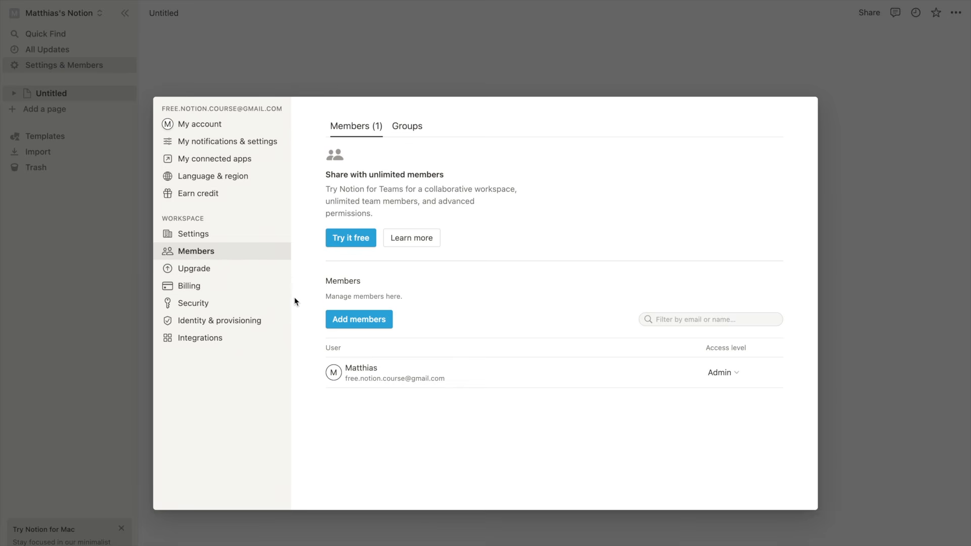
# Check the single member's access level options without changes, then view the Upgrade plan comparison
pyautogui.click(721, 373)
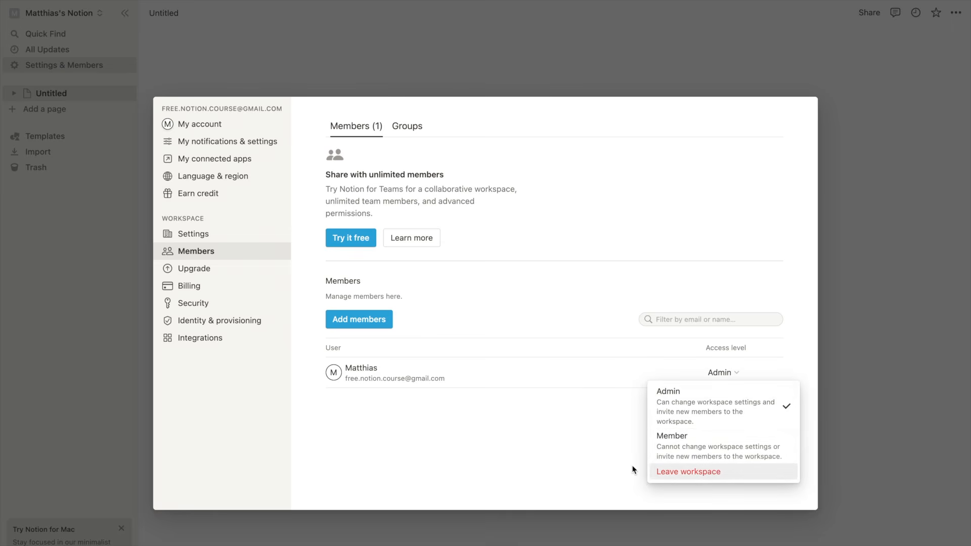
pyautogui.click(586, 423)
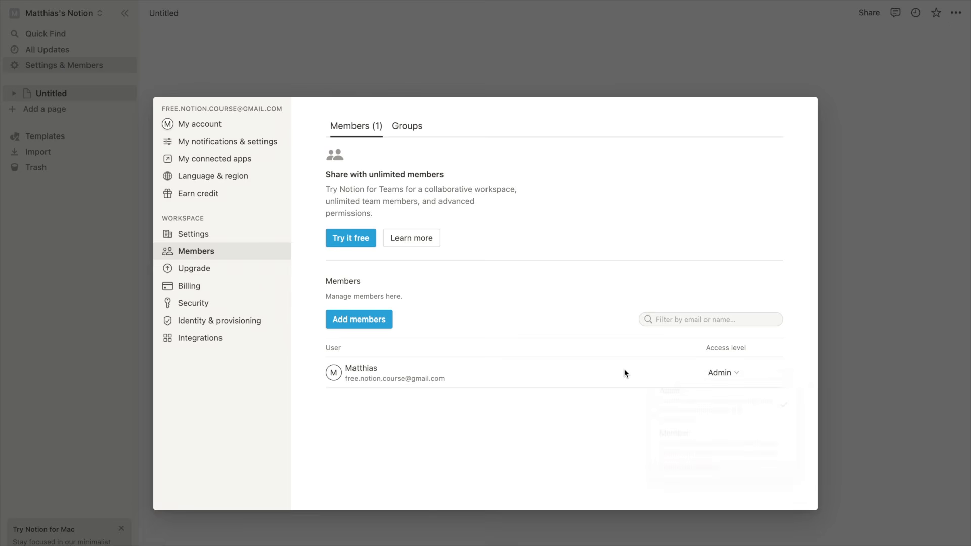
pyautogui.click(238, 271)
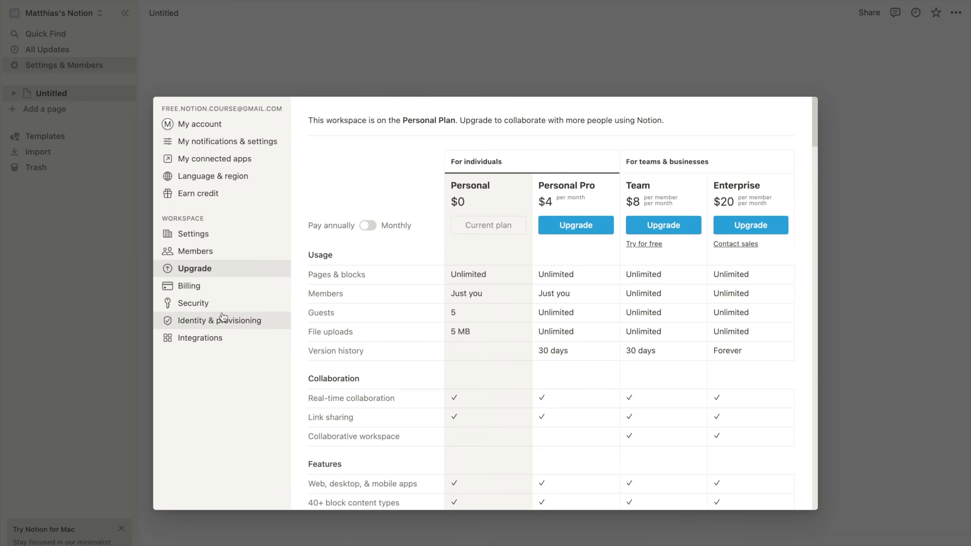
# Review the Security, Identity & provisioning and Integrations settings, then close Settings & Members
pyautogui.click(246, 306)
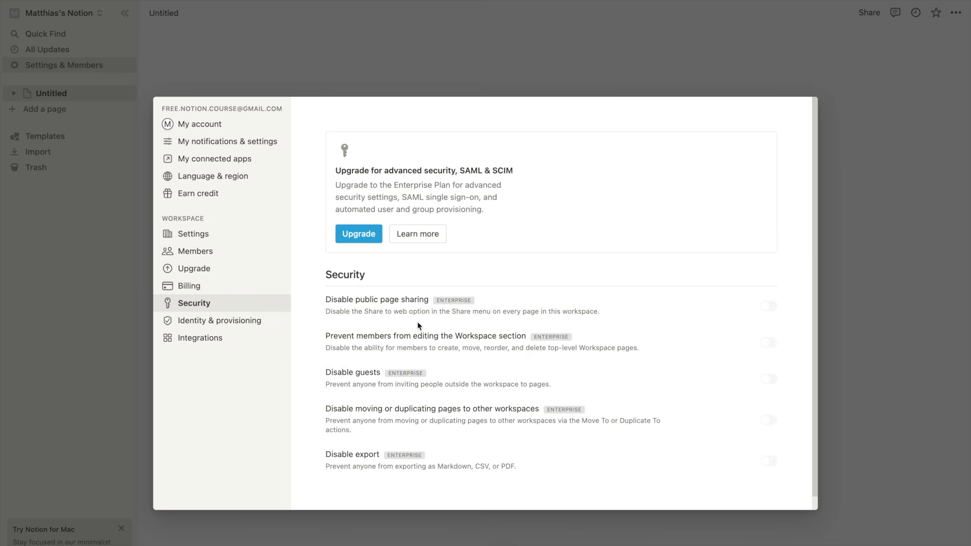
pyautogui.scroll(-1, 462, 341)
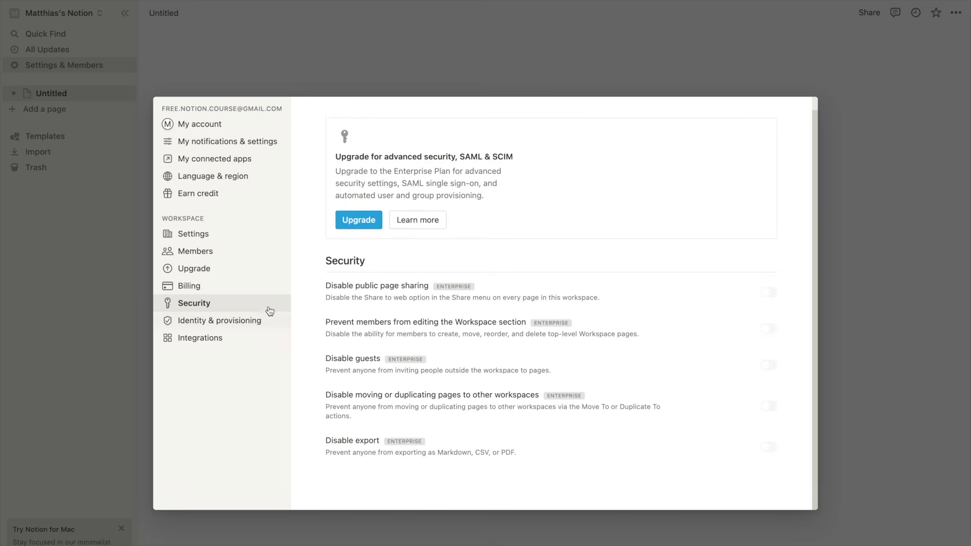
pyautogui.click(247, 329)
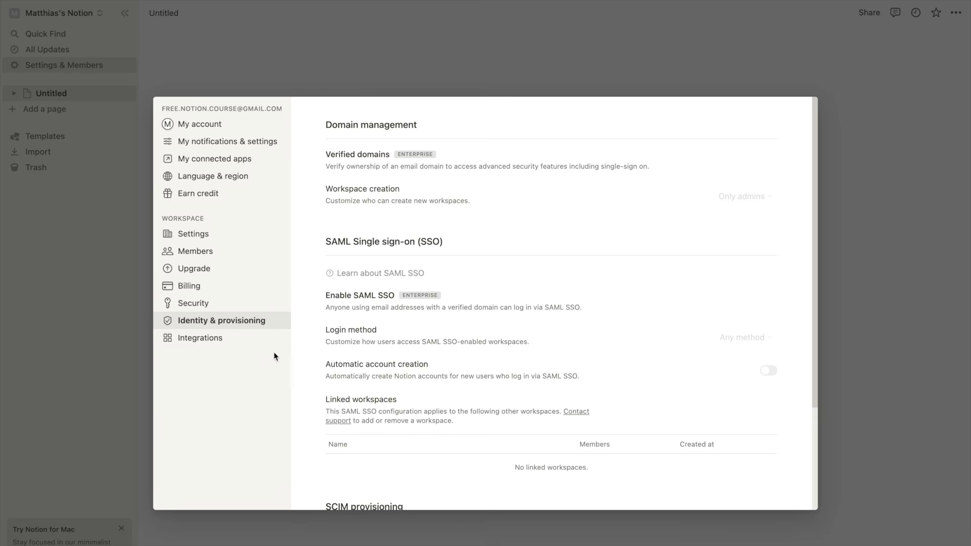
pyautogui.click(225, 337)
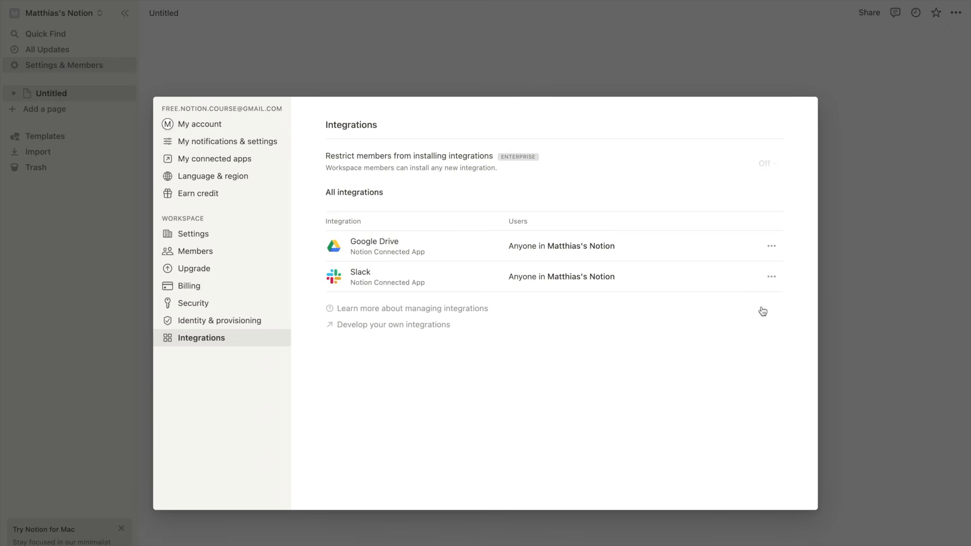
pyautogui.click(834, 299)
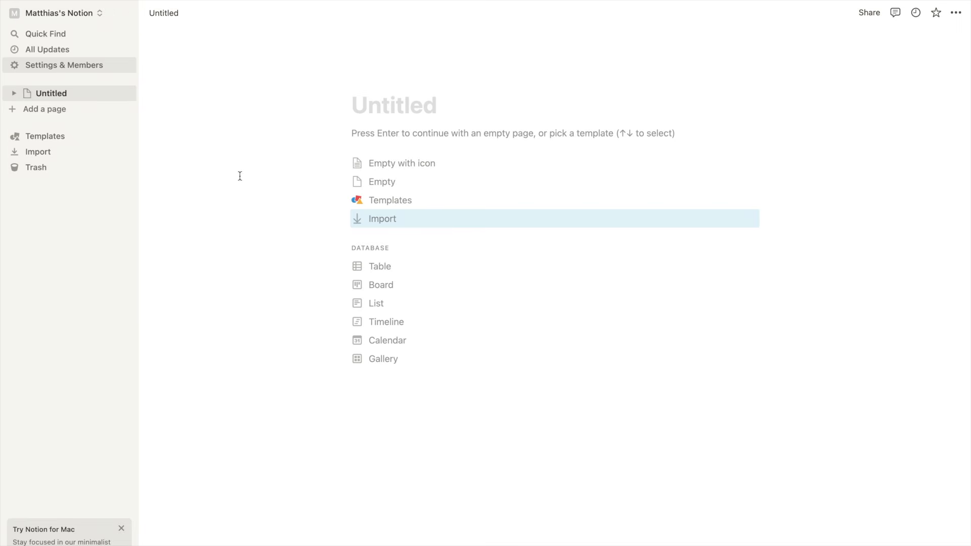
# Title the Untitled page 'First Page' and start it as an empty page
pyautogui.click(57, 109)
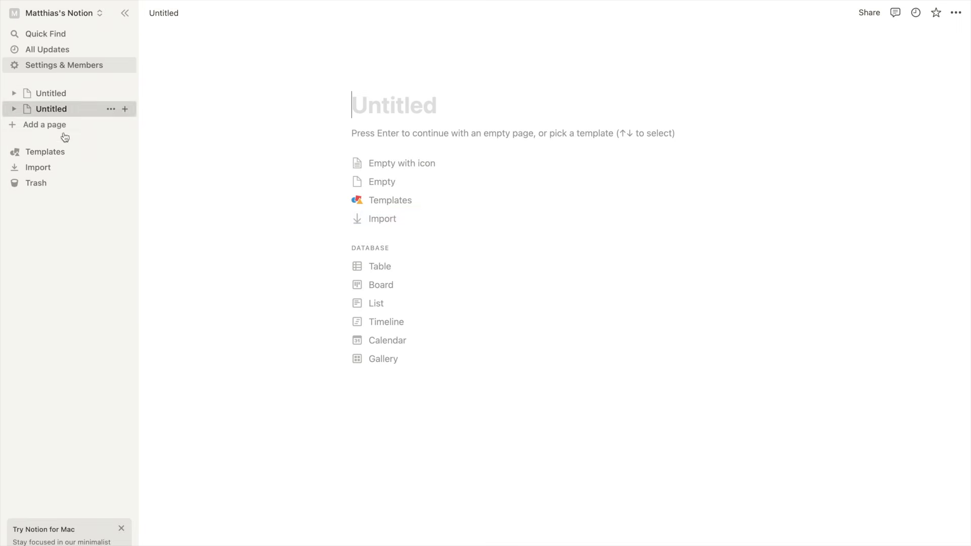
pyautogui.click(58, 93)
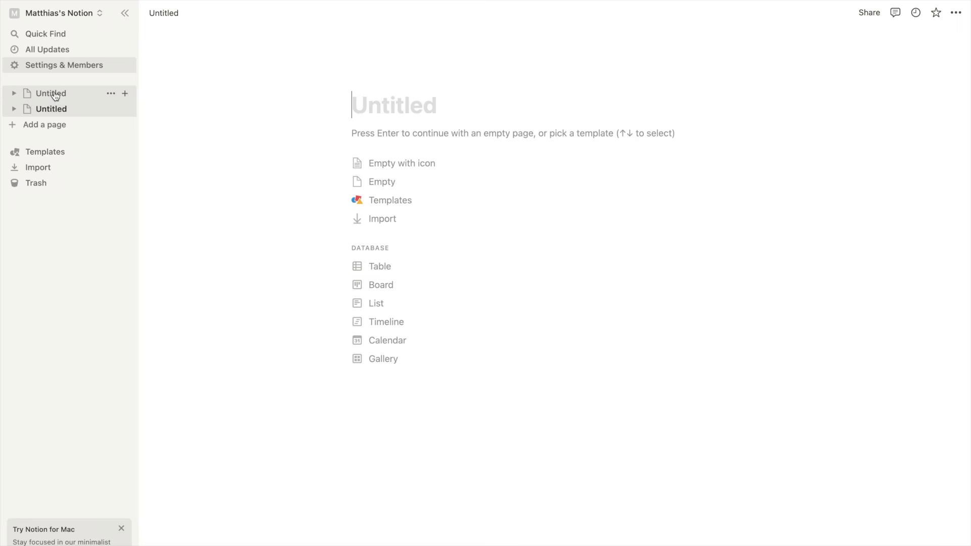
pyautogui.click(492, 106)
pyautogui.write('First Page')
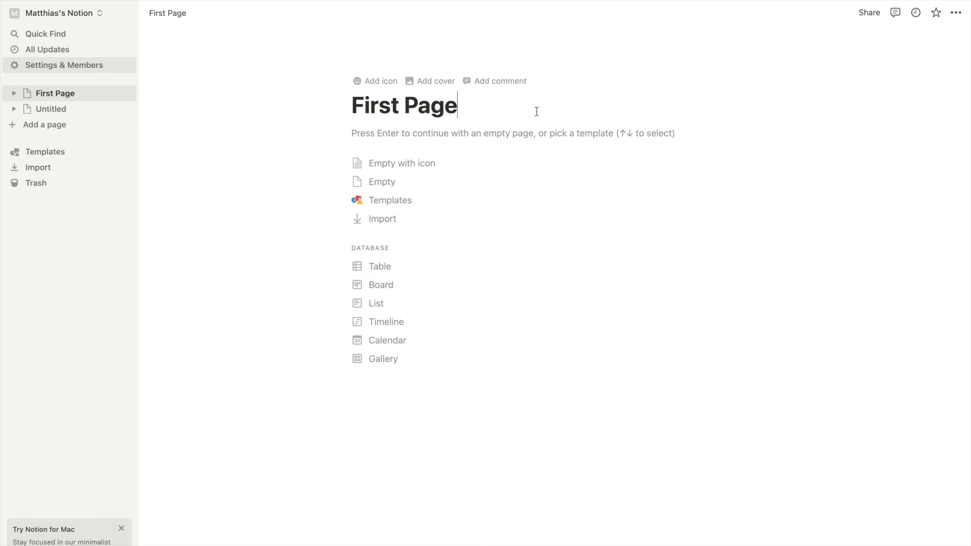
pyautogui.press('Return')
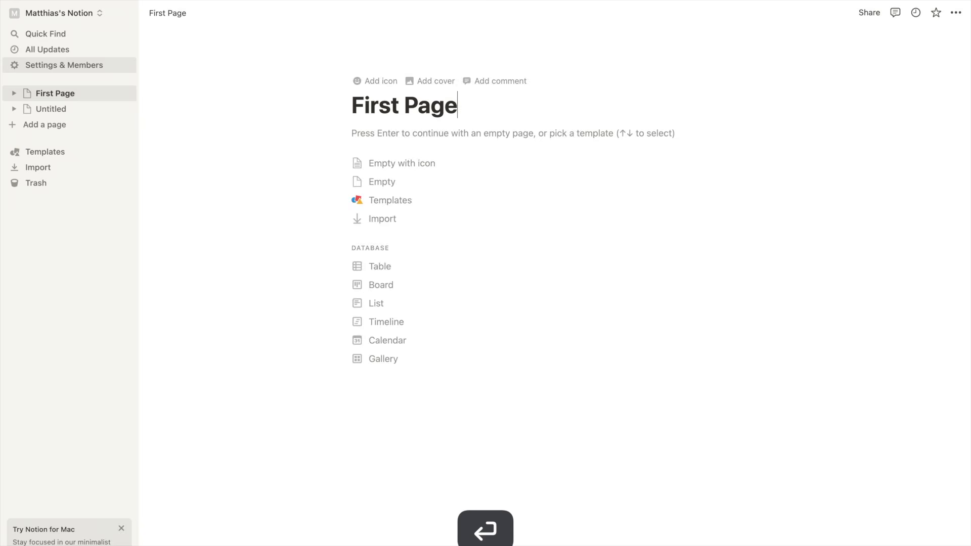
# Add a 'Second Level Page' sub-page via /page and expand First Page in the sidebar
pyautogui.write('/page')
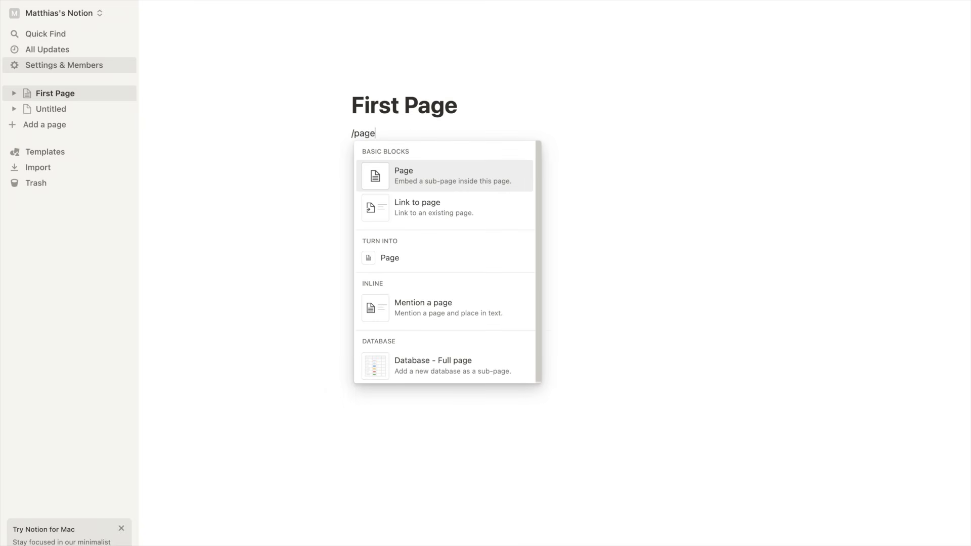
pyautogui.press('Return')
pyautogui.write('Se')
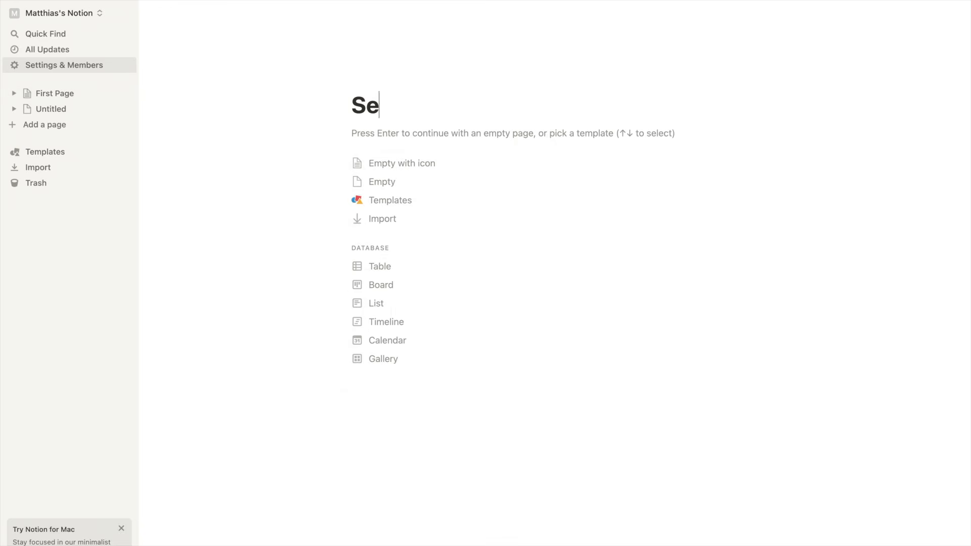
pyautogui.write('cond Level Page')
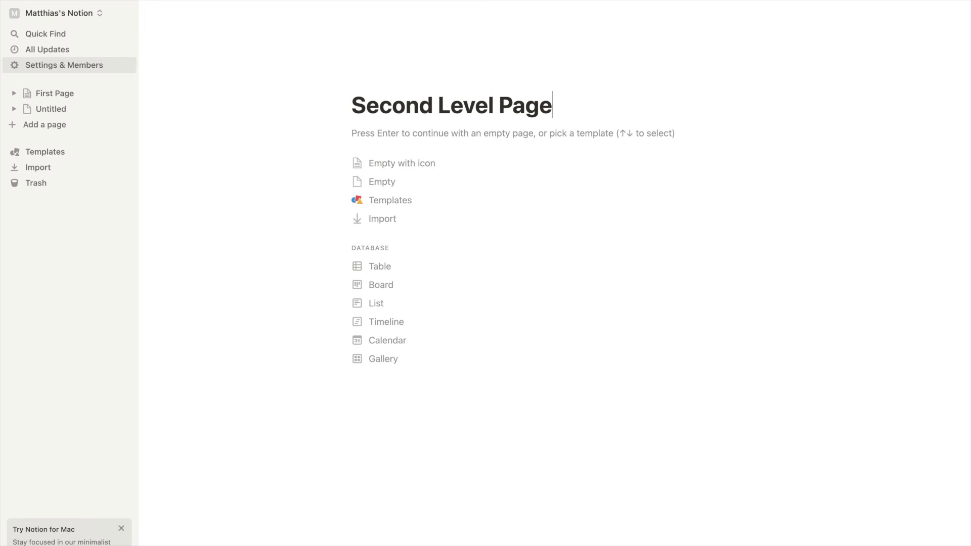
pyautogui.click(15, 93)
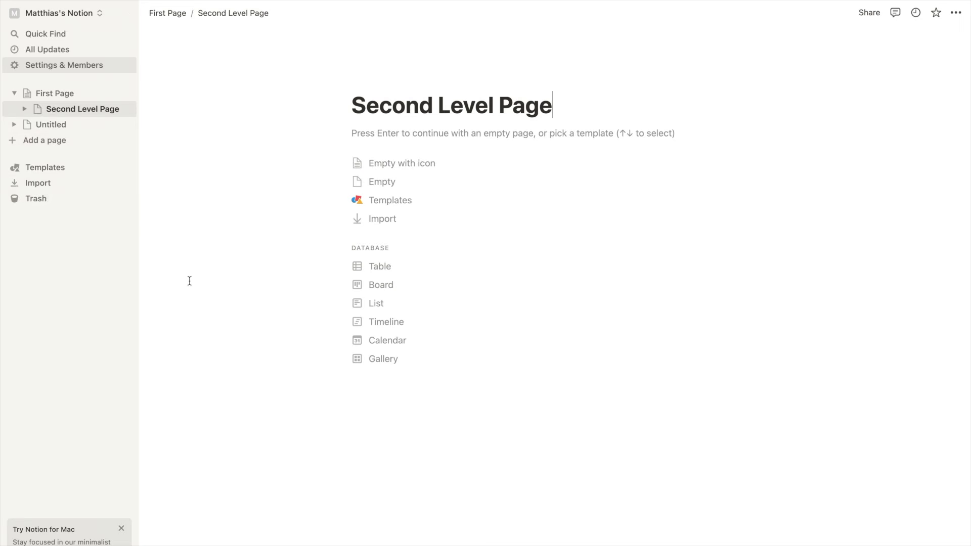
pyautogui.click(59, 172)
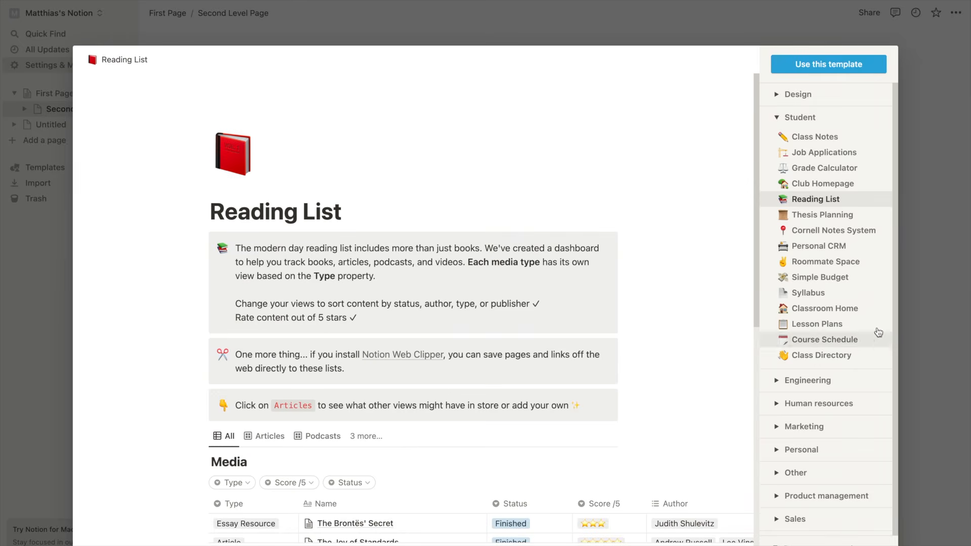
pyautogui.click(916, 310)
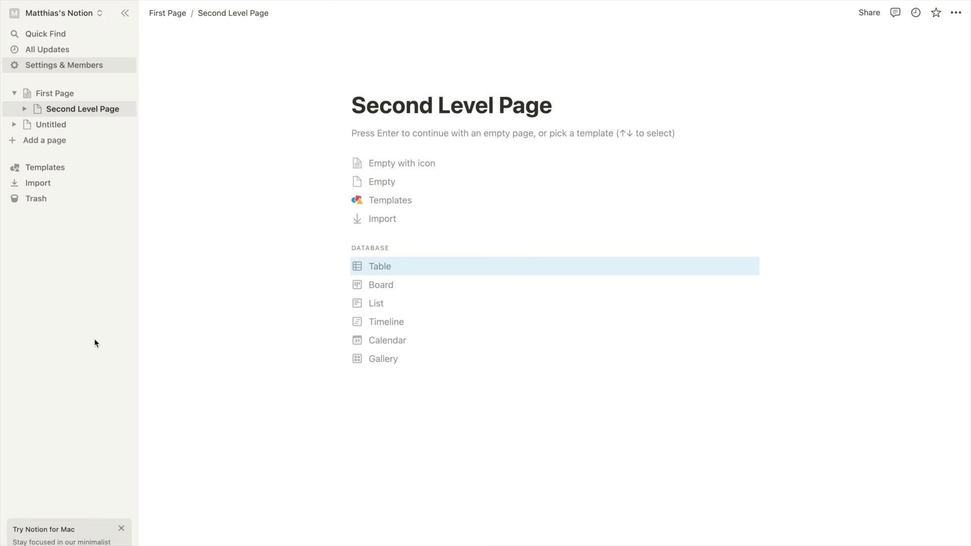
pyautogui.click(88, 93)
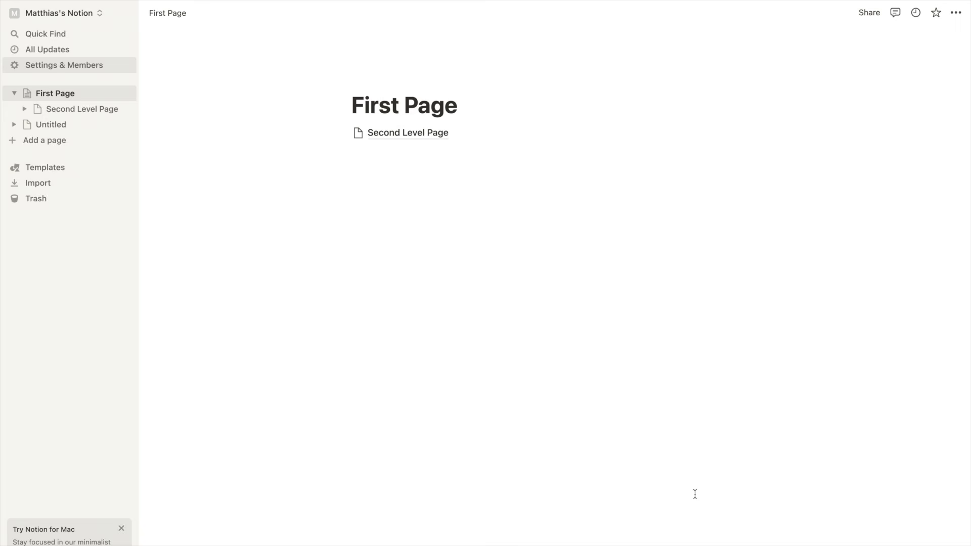
# Open the Share settings for First Page
pyautogui.click(571, 285)
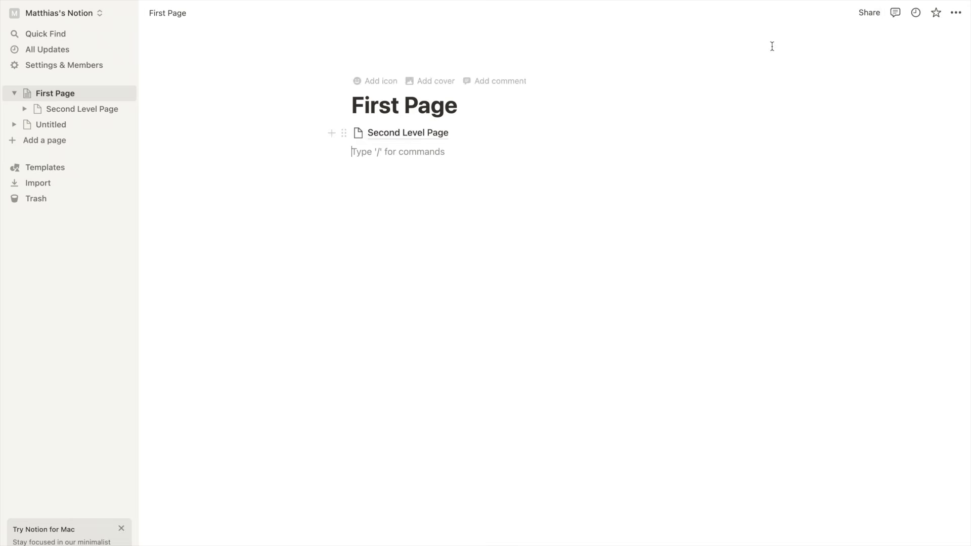
pyautogui.click(863, 19)
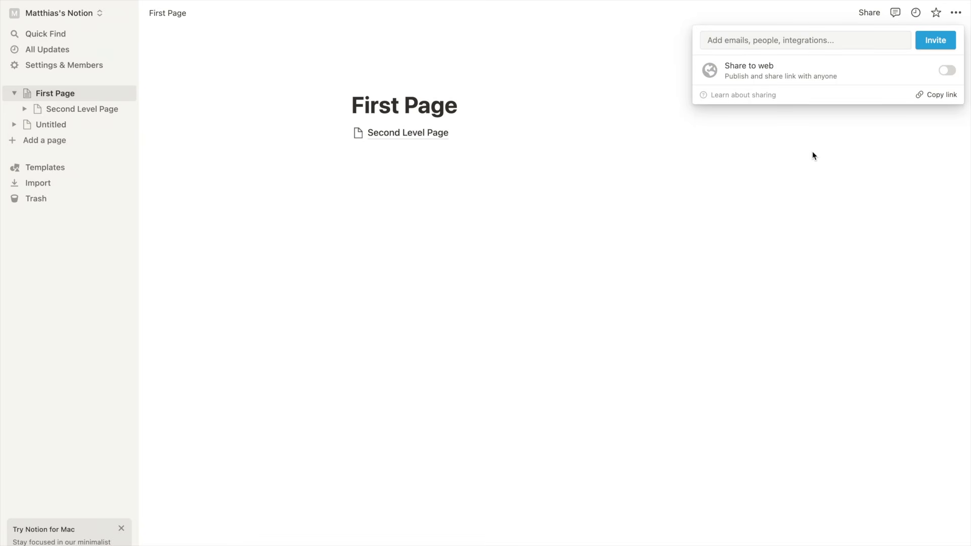
# Turn on Share to web for First Page, close the popup, and show the comments panel
pyautogui.moveTo(940, 75)
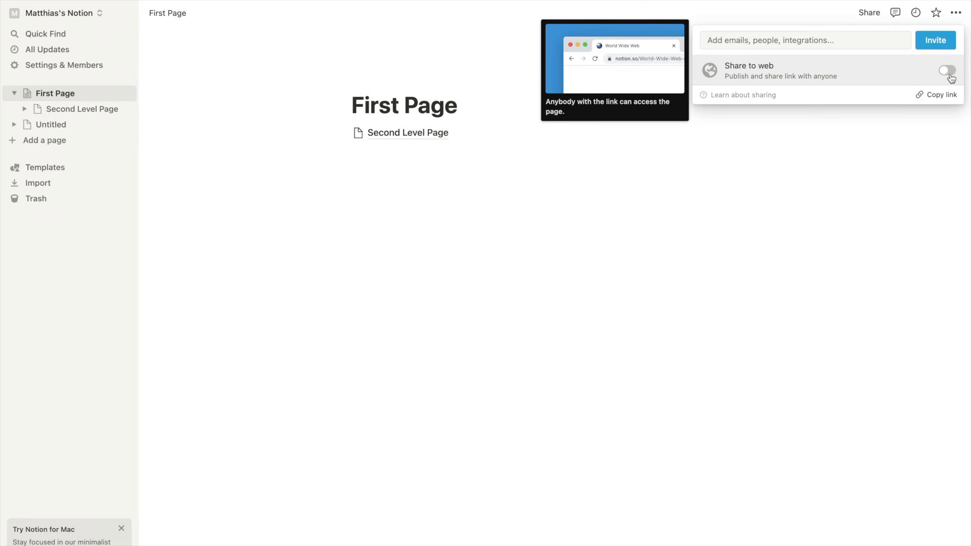
pyautogui.click(941, 73)
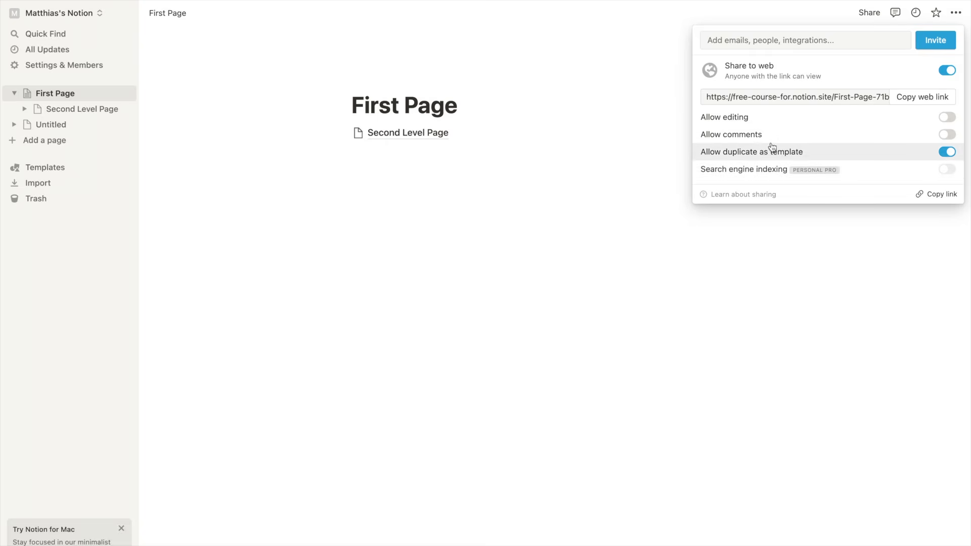
pyautogui.moveTo(724, 114)
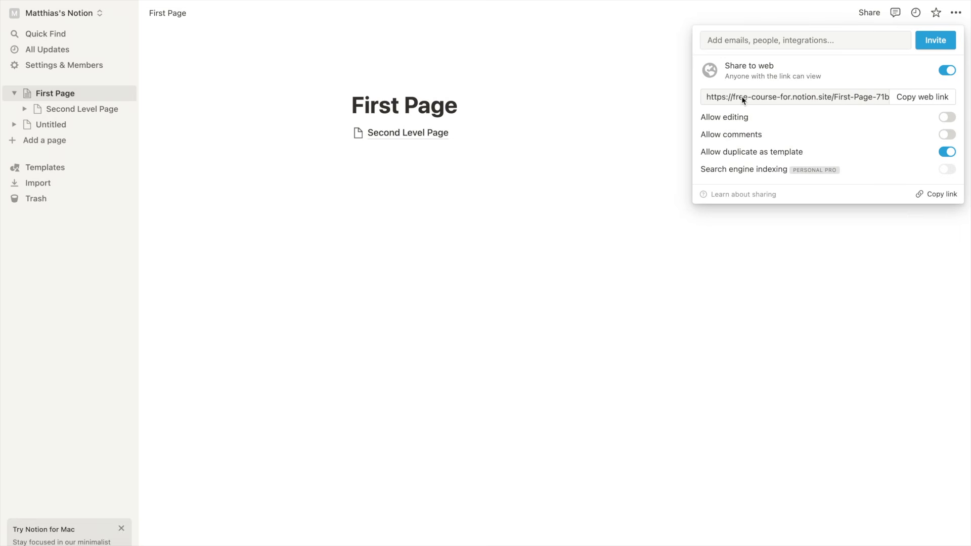
pyautogui.click(719, 261)
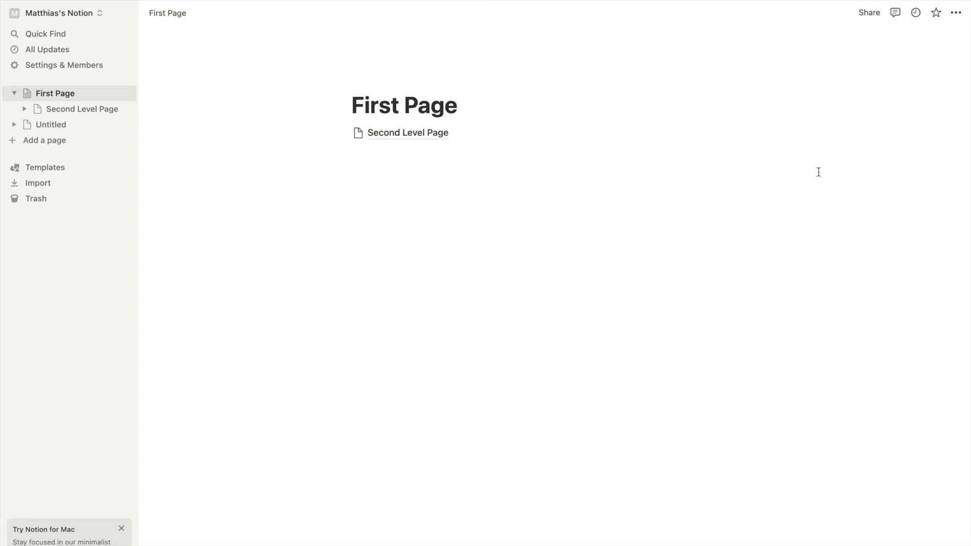
pyautogui.click(896, 16)
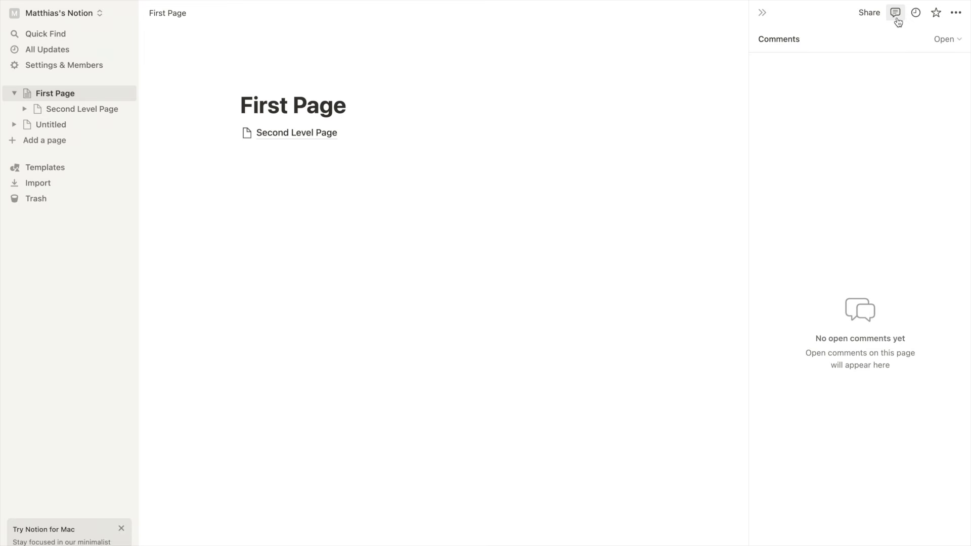
pyautogui.click(896, 15)
pyautogui.click(916, 14)
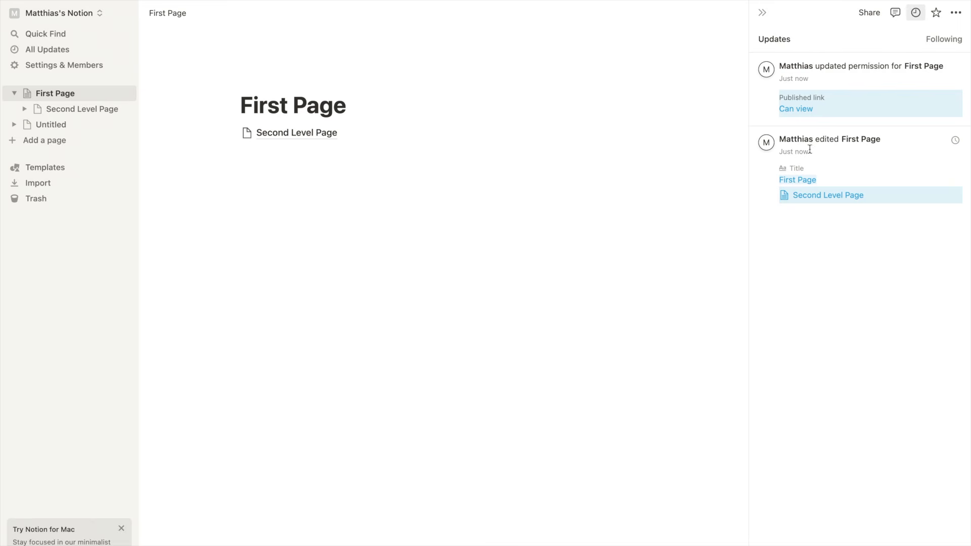
pyautogui.click(952, 143)
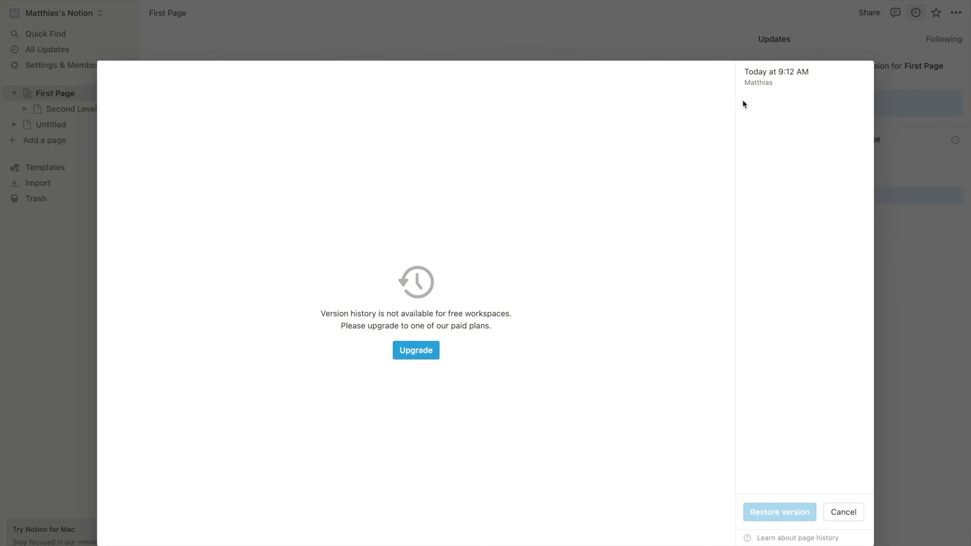
pyautogui.moveTo(386, 313); pyautogui.dragTo(519, 317)
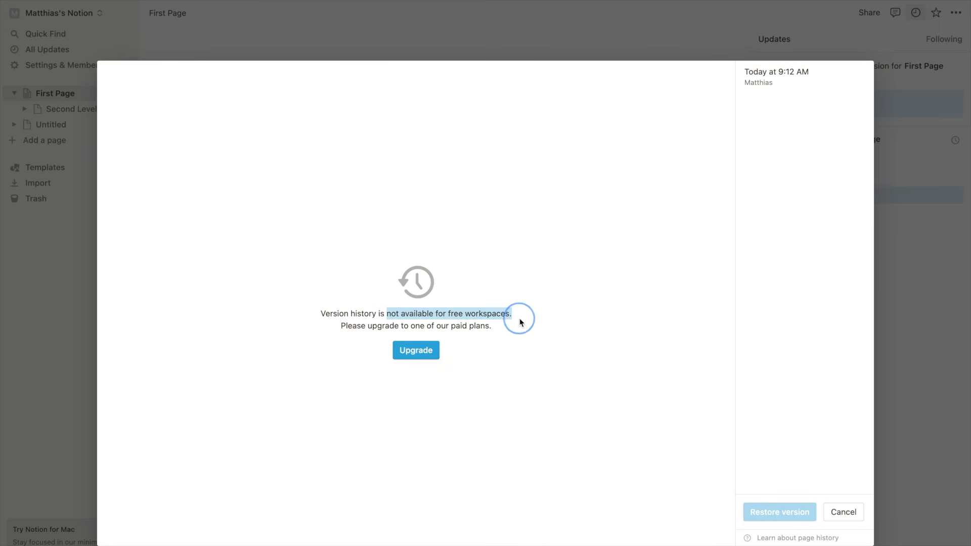
pyautogui.click(909, 285)
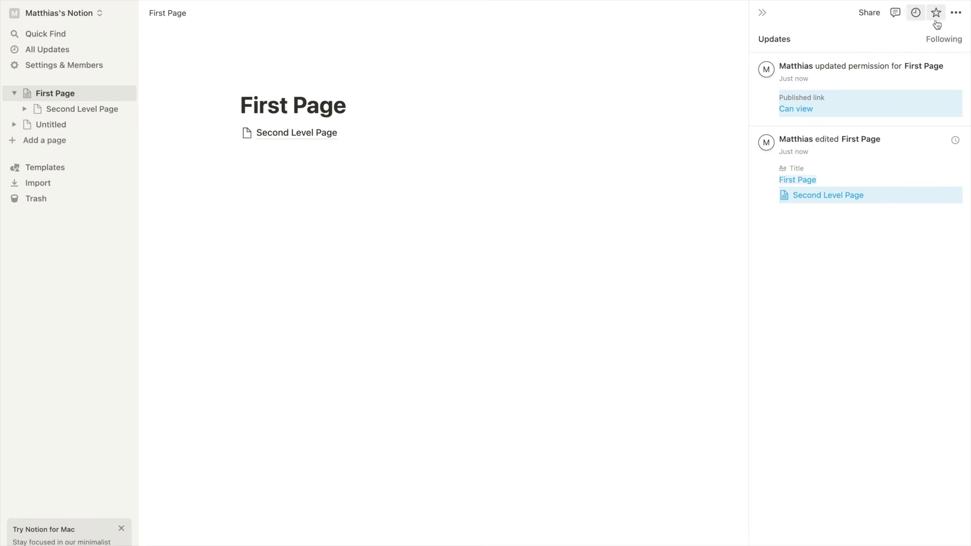
pyautogui.click(419, 143)
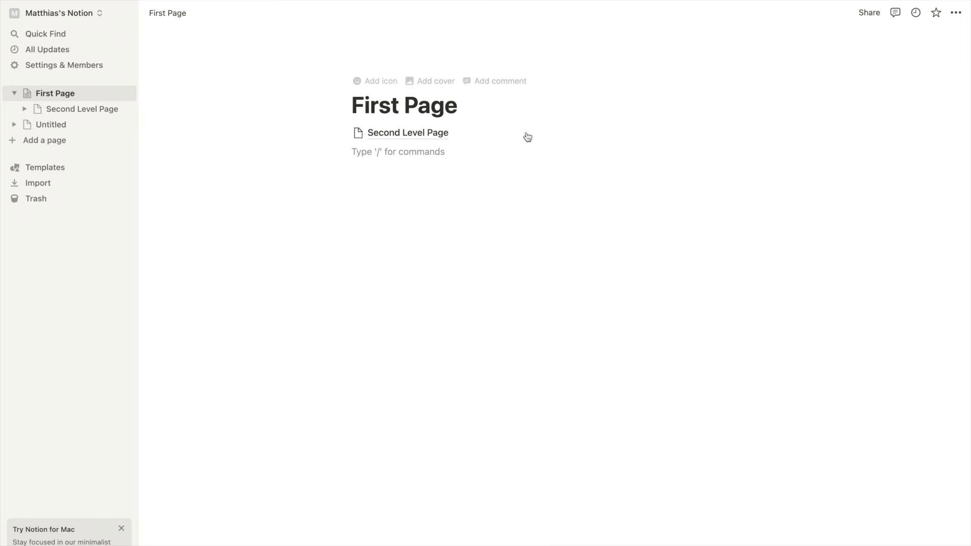
# Favorite First Page, collapse its trees under Favorites and Private, and open Second Level Page
pyautogui.click(498, 106)
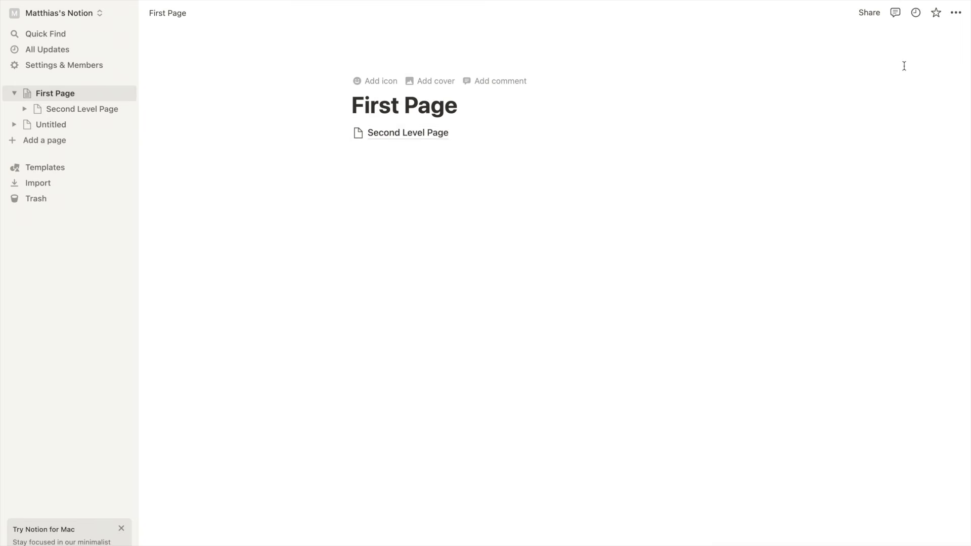
pyautogui.click(934, 15)
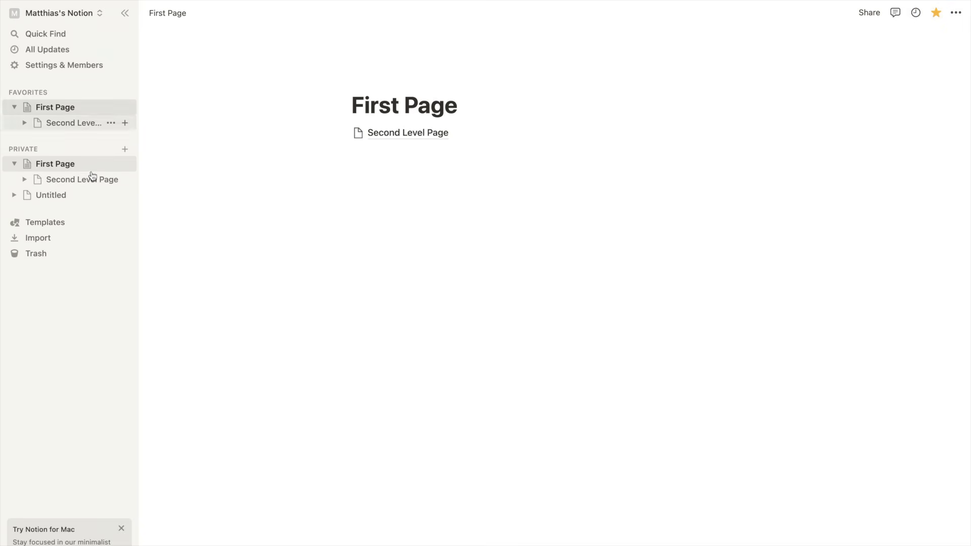
pyautogui.click(14, 107)
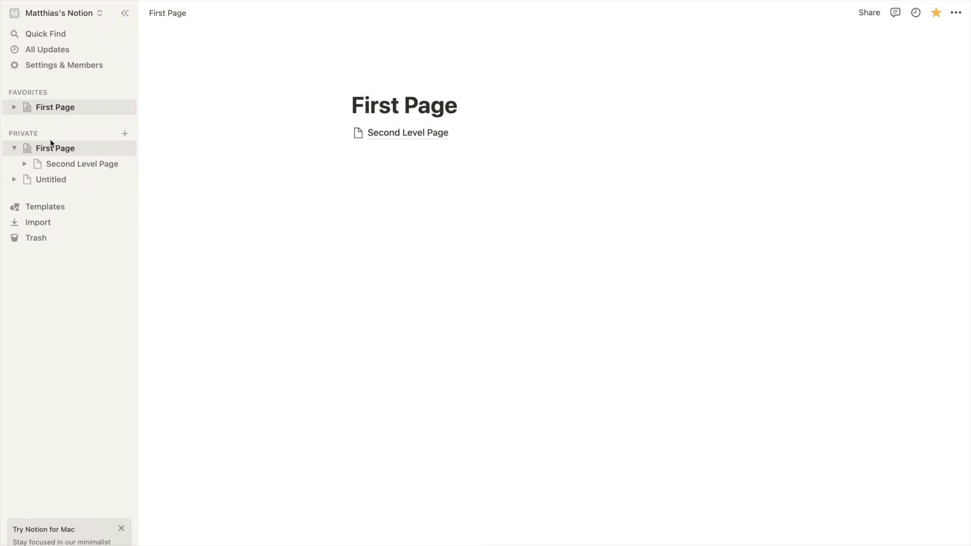
pyautogui.click(15, 148)
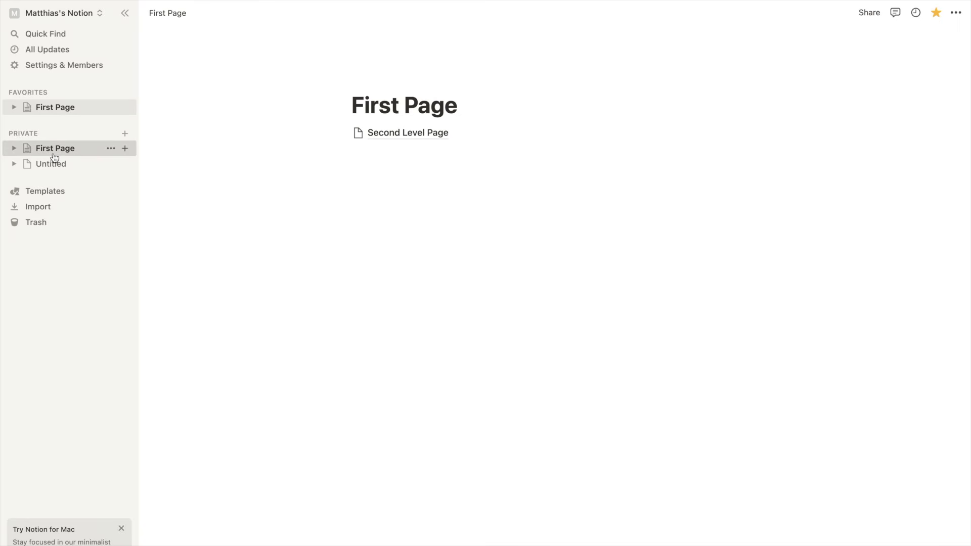
pyautogui.click(406, 135)
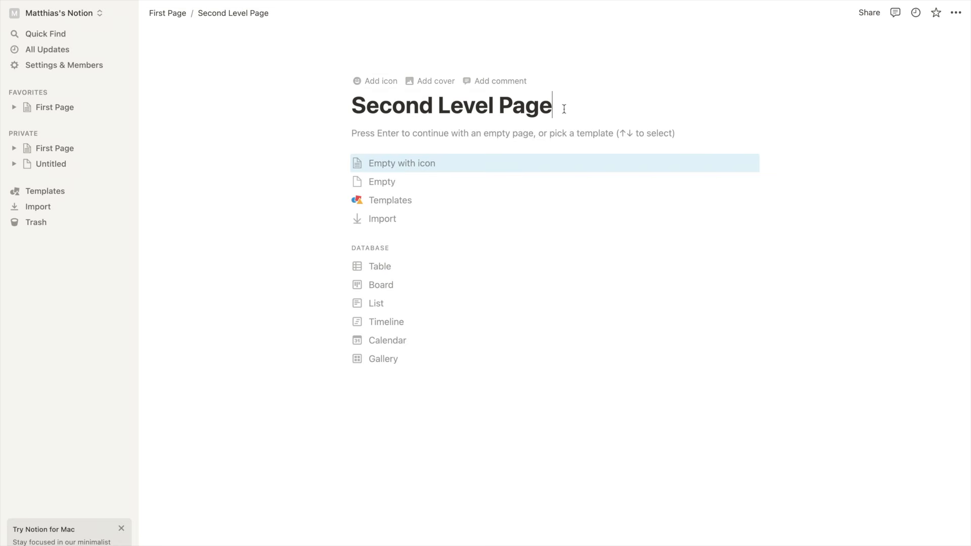
# Start Second Level Page empty with an icon, add a 'Third Level Page' sub-page, and expand the tree
pyautogui.press('Return')
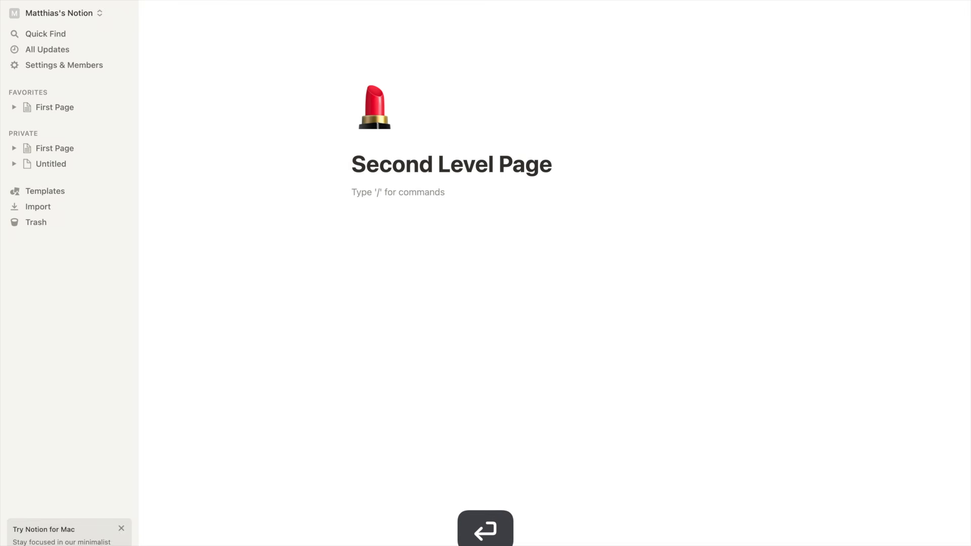
pyautogui.write('/page')
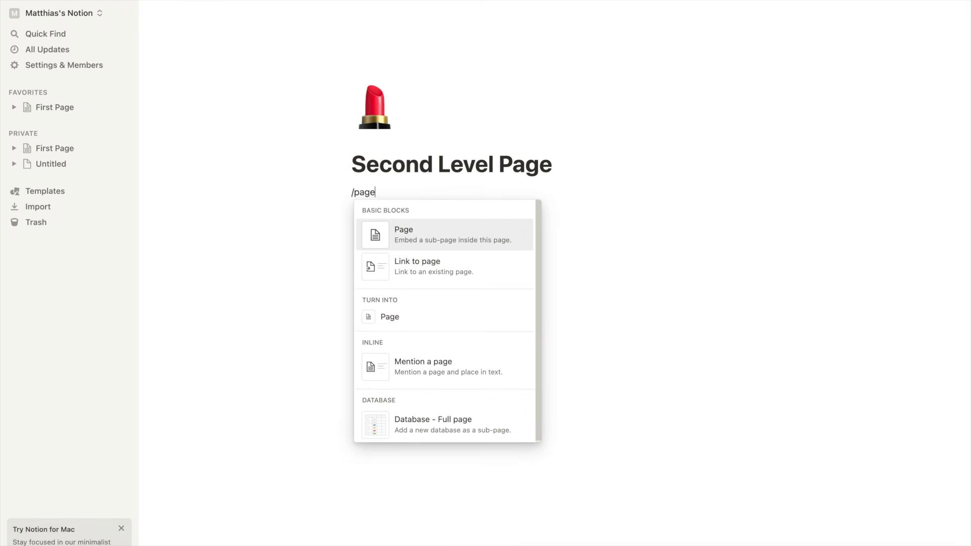
pyautogui.press('Return')
pyautogui.write('Third L')
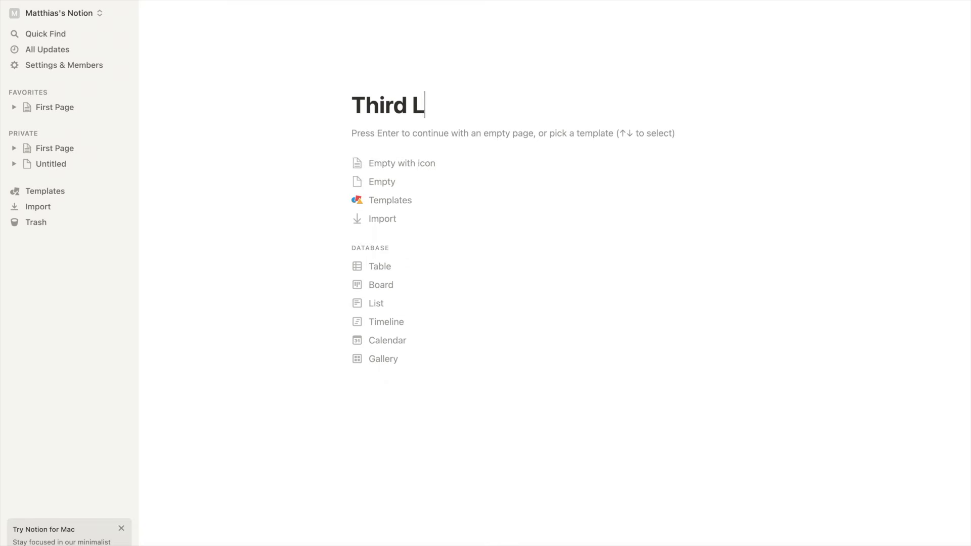
pyautogui.write('evel Page')
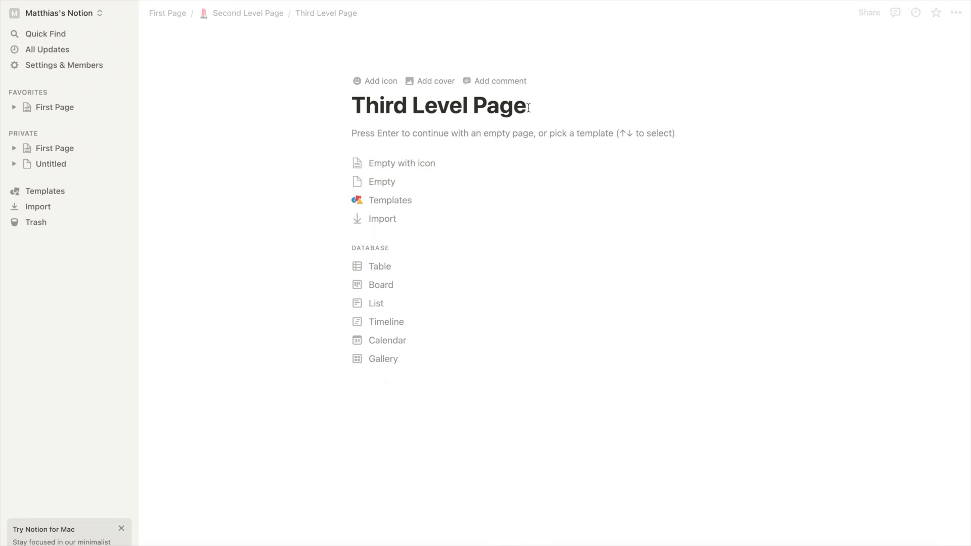
pyautogui.click(14, 147)
pyautogui.click(24, 163)
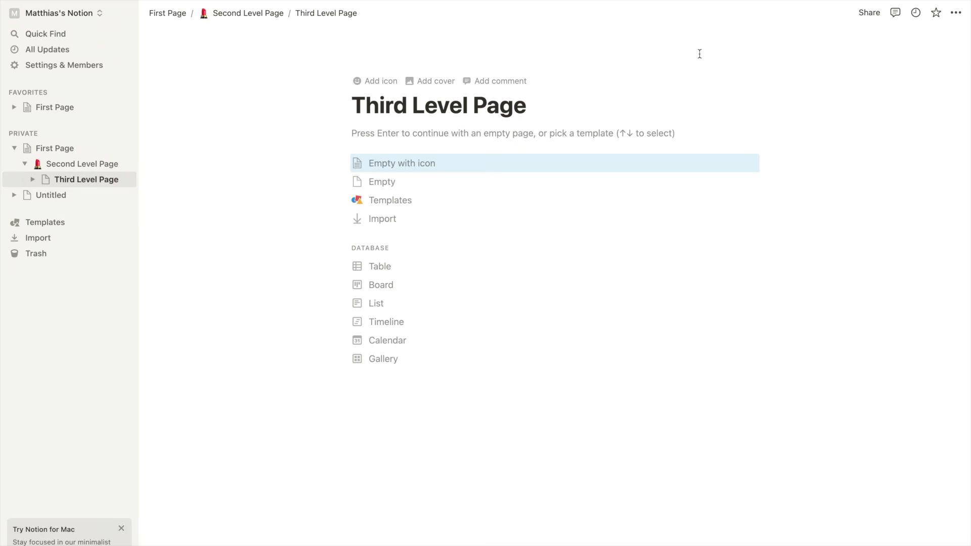
# Favorite Third Level Page, unfavorite First Page, and open Third Level Page's page options
pyautogui.click(936, 13)
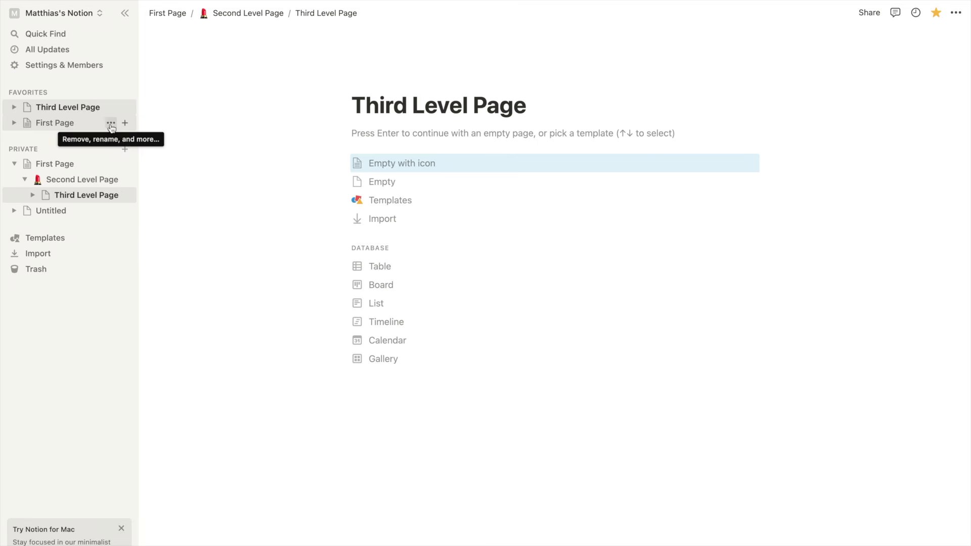
pyautogui.click(63, 123)
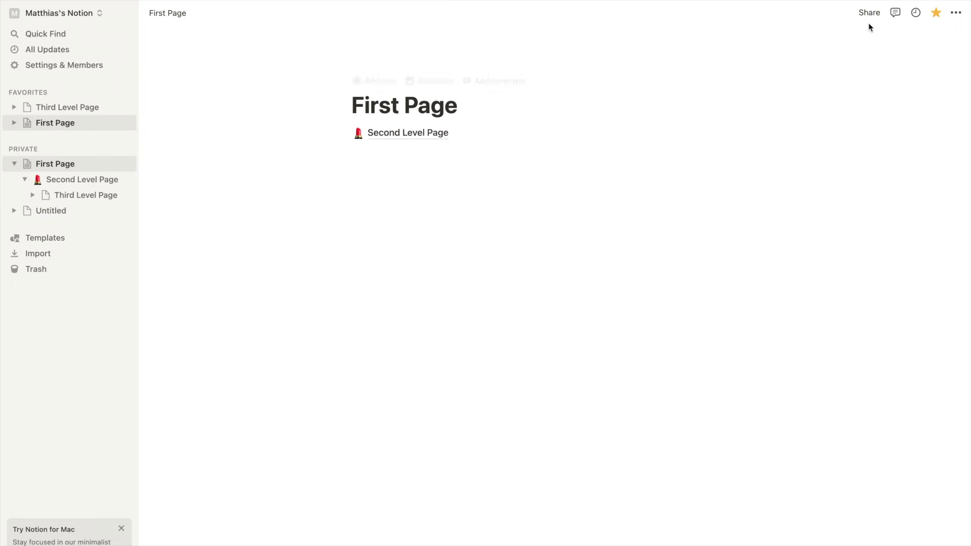
pyautogui.click(936, 12)
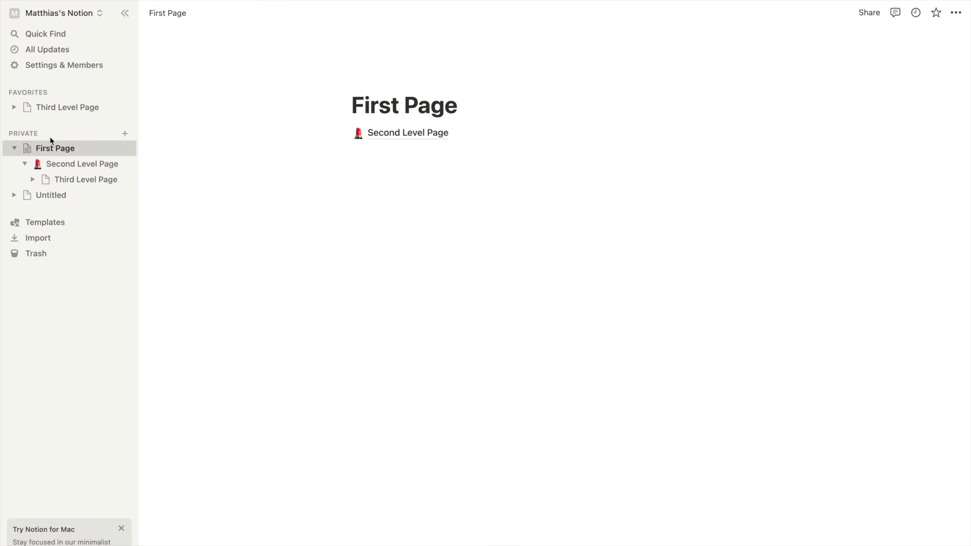
pyautogui.click(78, 180)
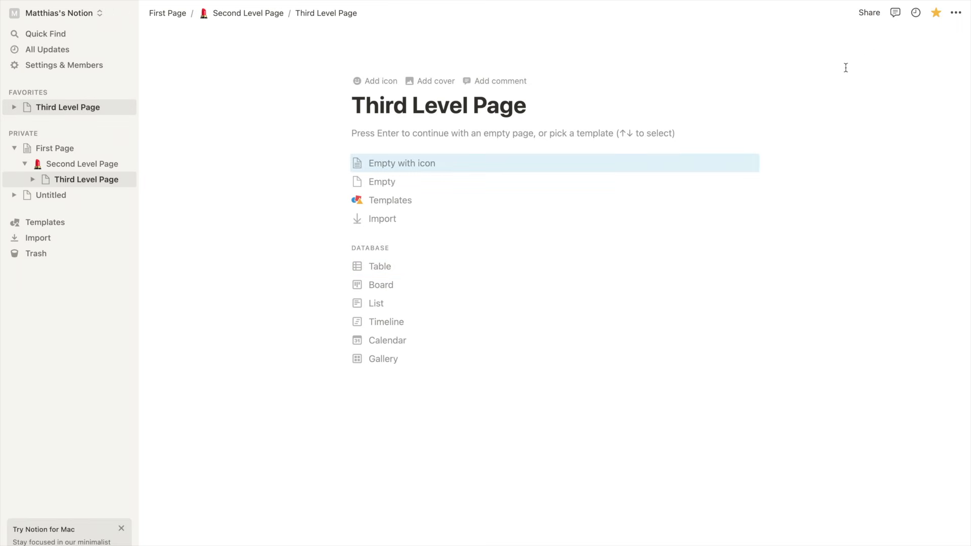
pyautogui.click(955, 14)
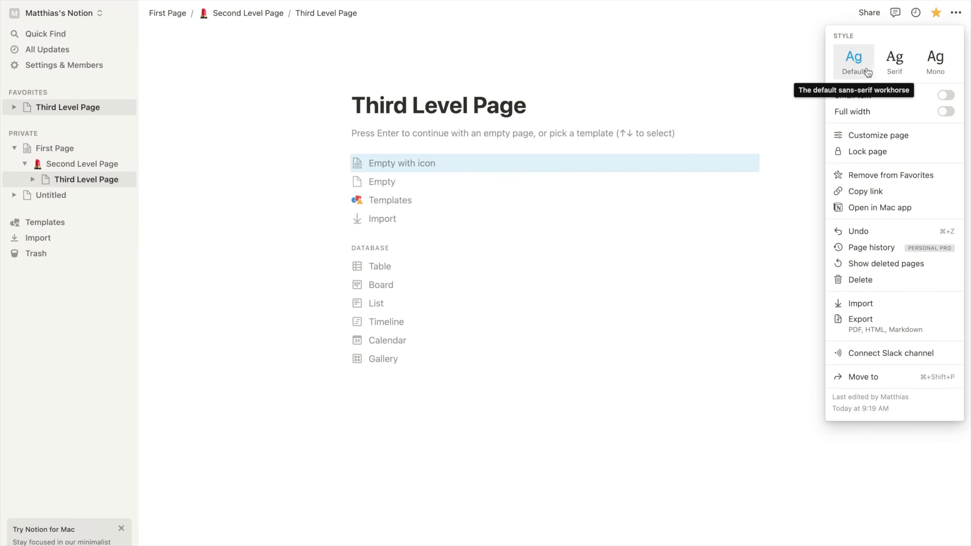
# Try the Serif, Mono and Default fonts on Third Level Page, leaving it in Mono
pyautogui.click(891, 65)
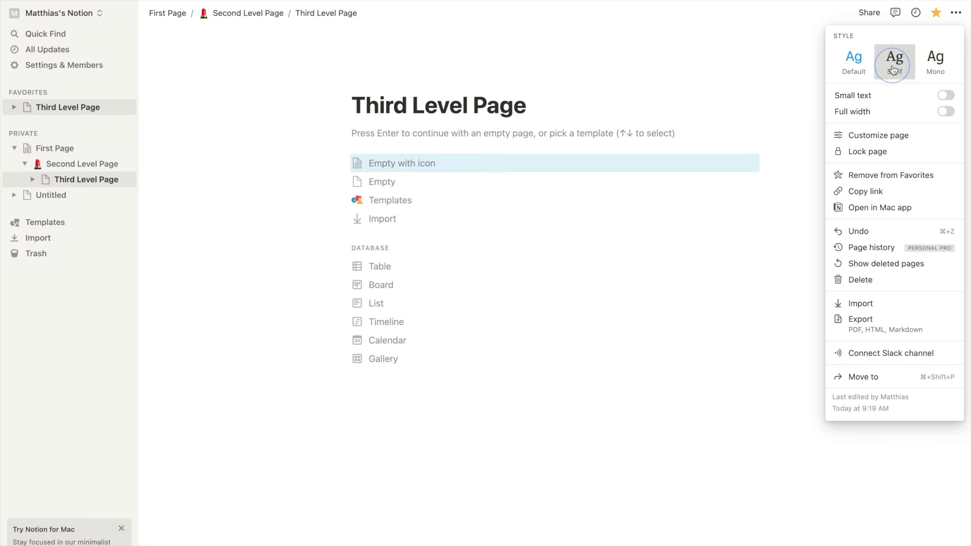
pyautogui.click(940, 60)
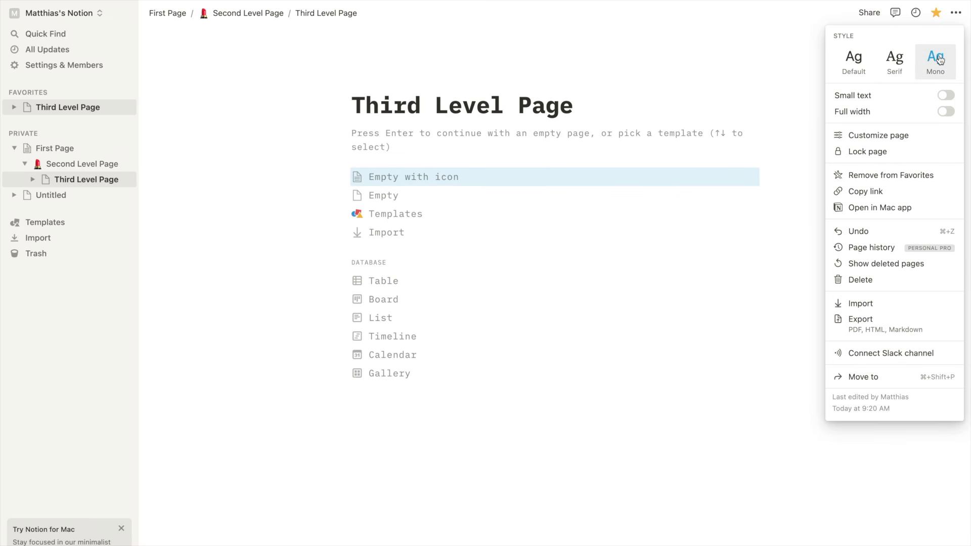
pyautogui.click(862, 69)
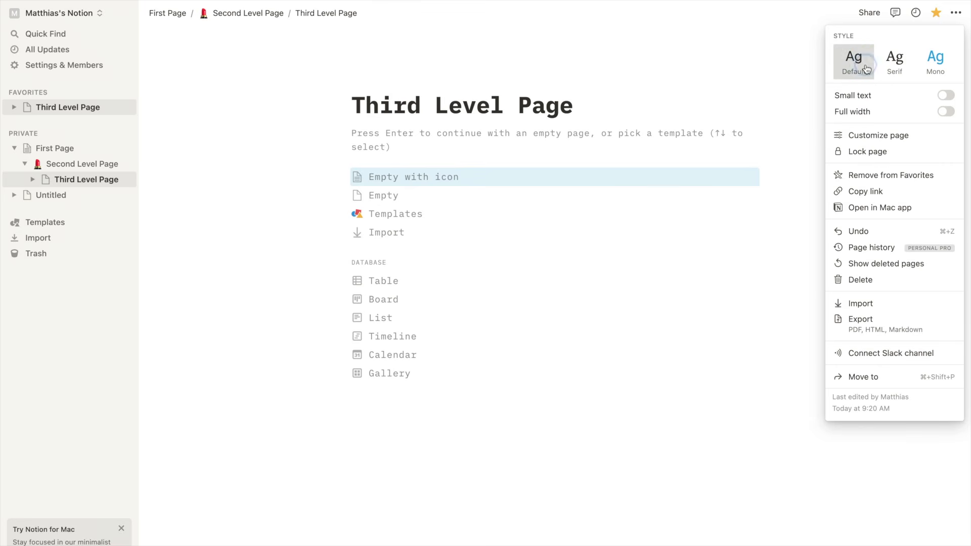
pyautogui.click(894, 65)
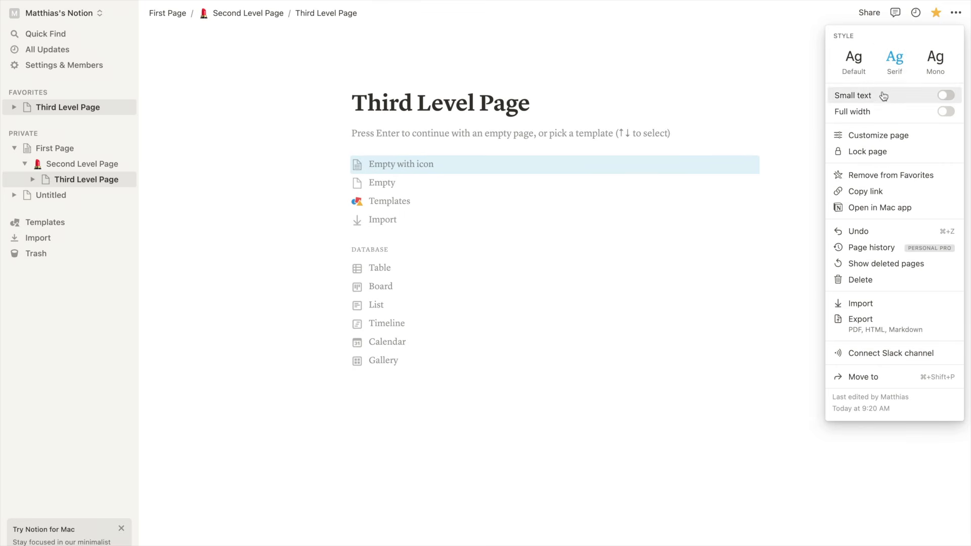
pyautogui.click(941, 71)
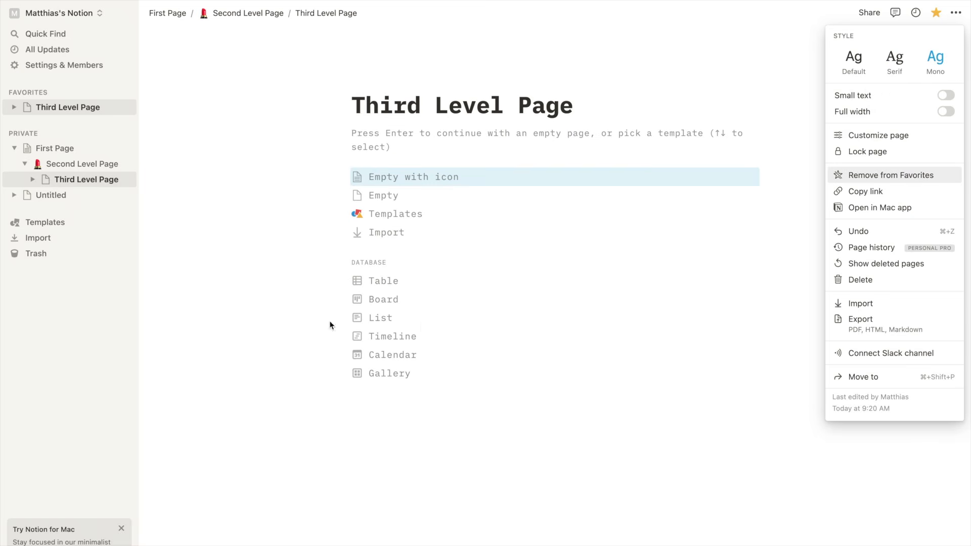
pyautogui.click(83, 164)
# Set Second Level Page to the Serif font
pyautogui.click(82, 164)
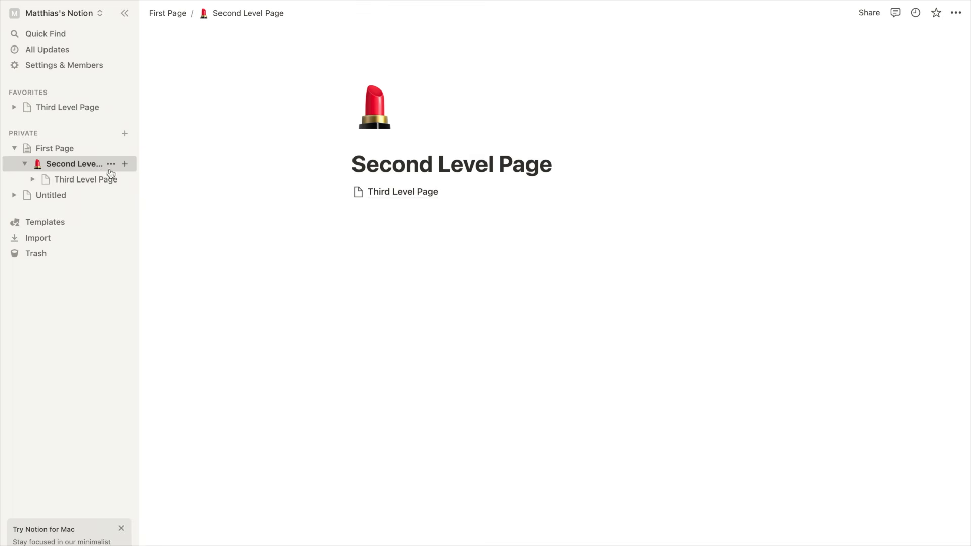
pyautogui.click(955, 13)
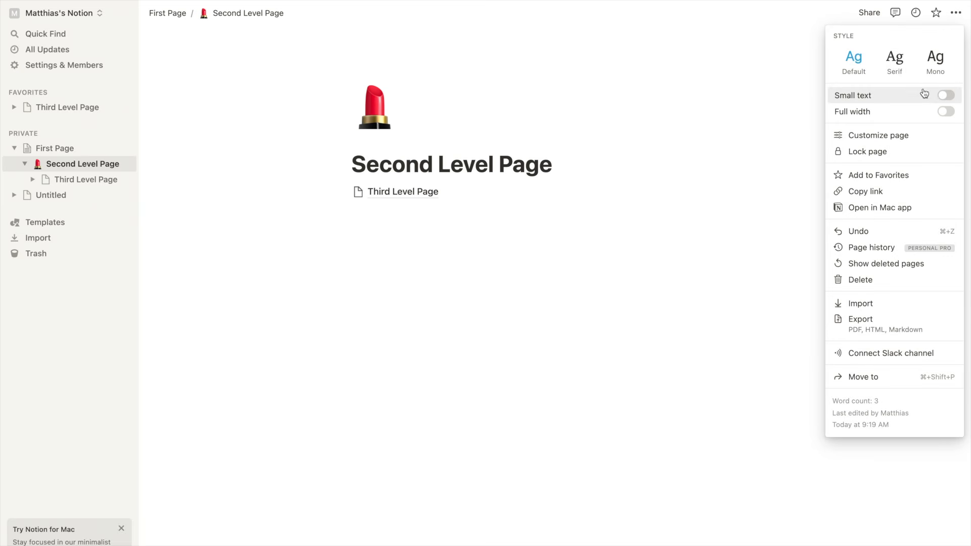
pyautogui.click(900, 73)
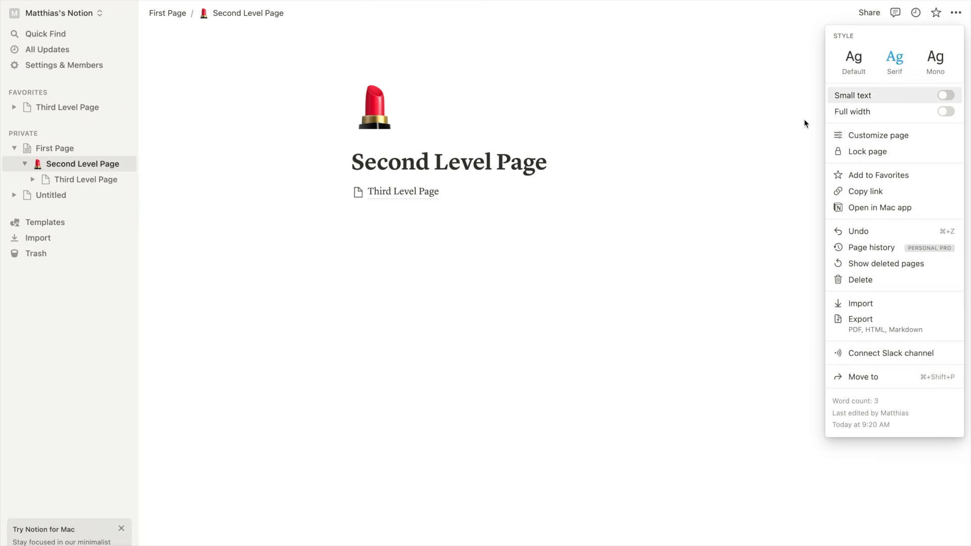
pyautogui.click(87, 185)
# Toggle Small text on and off for Third Level Page and reset it to the Default font
pyautogui.click(86, 181)
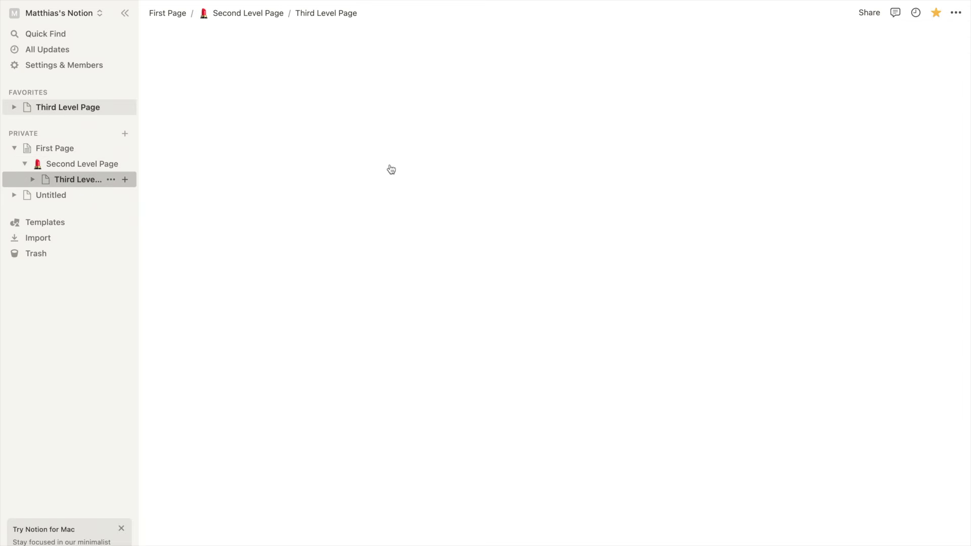
pyautogui.click(956, 14)
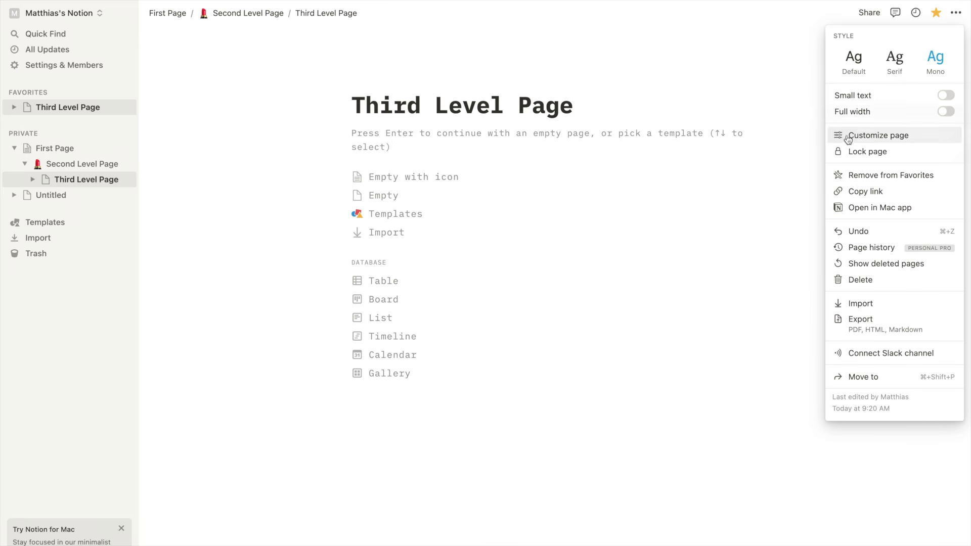
pyautogui.click(947, 96)
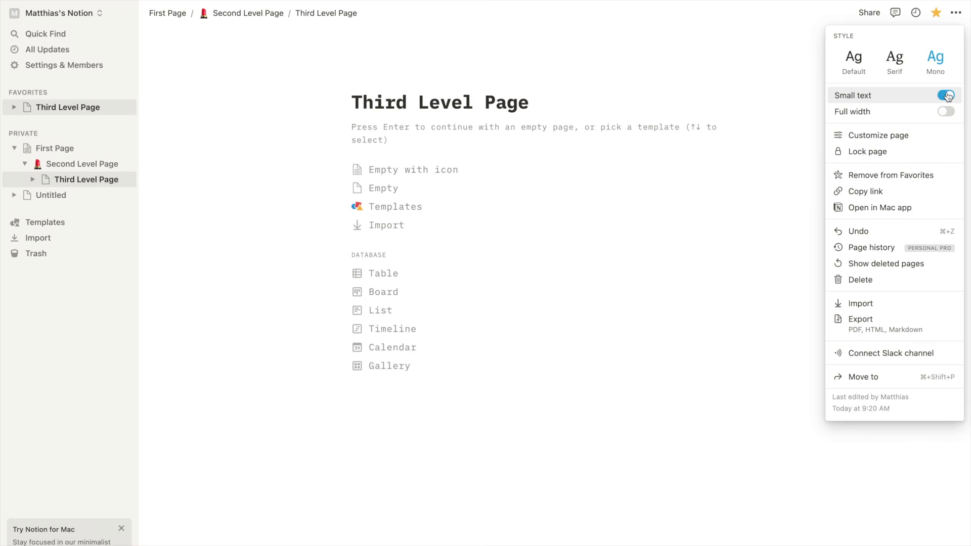
pyautogui.click(948, 96)
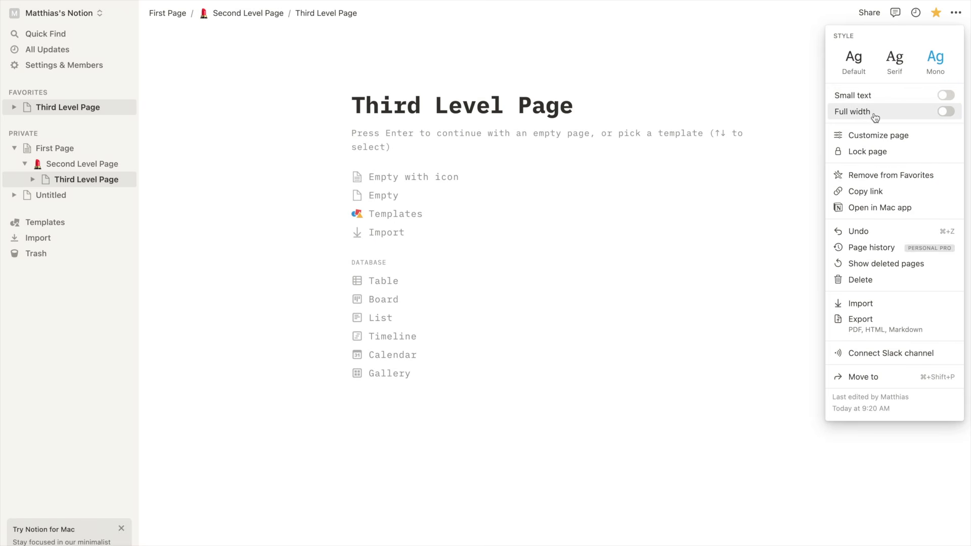
pyautogui.click(854, 60)
pyautogui.click(545, 103)
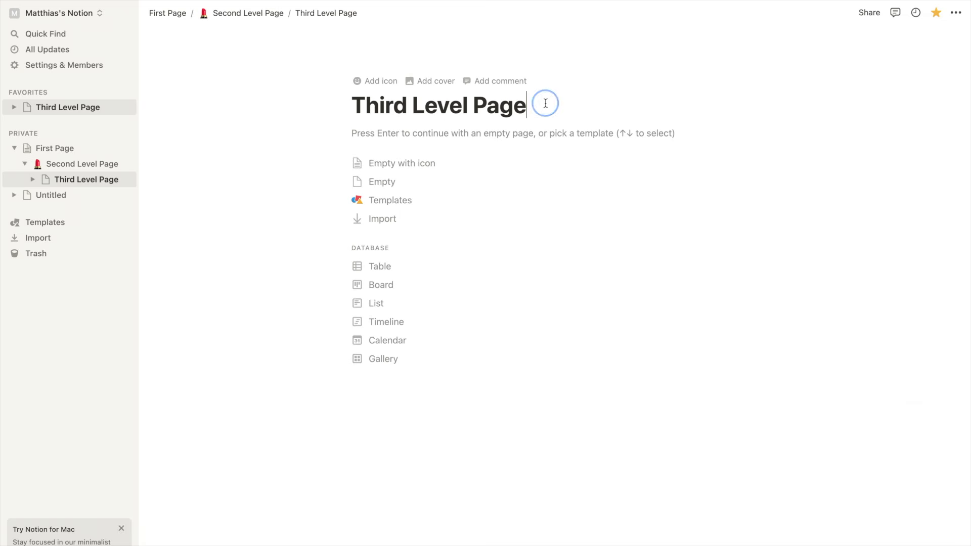
# Start Third Level Page empty and insert a Callout block with /cal
pyautogui.press('Return')
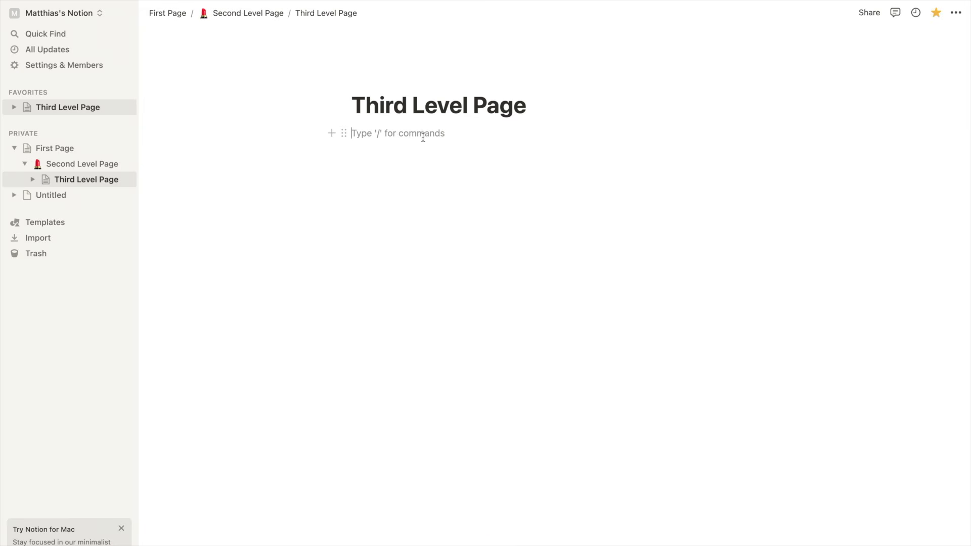
pyautogui.write('/cal')
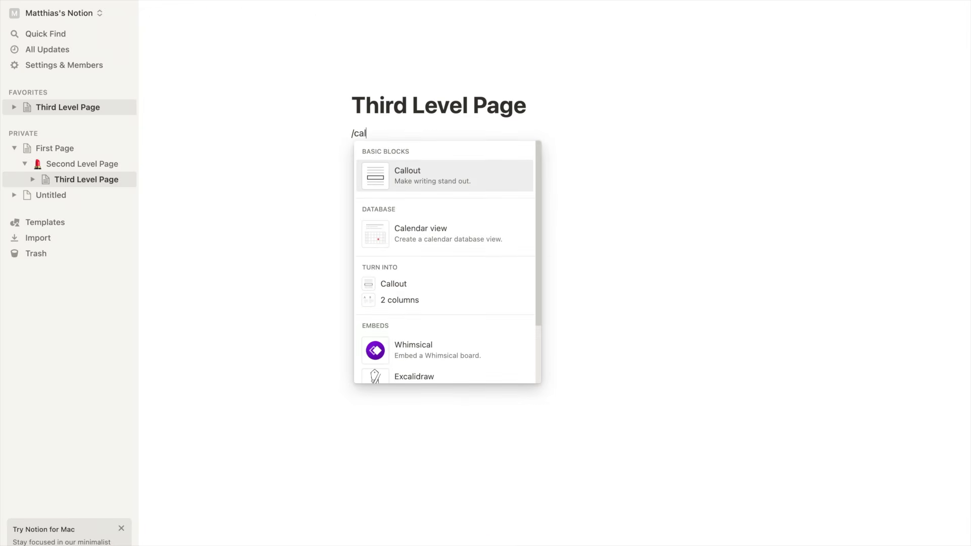
pyautogui.press('Return')
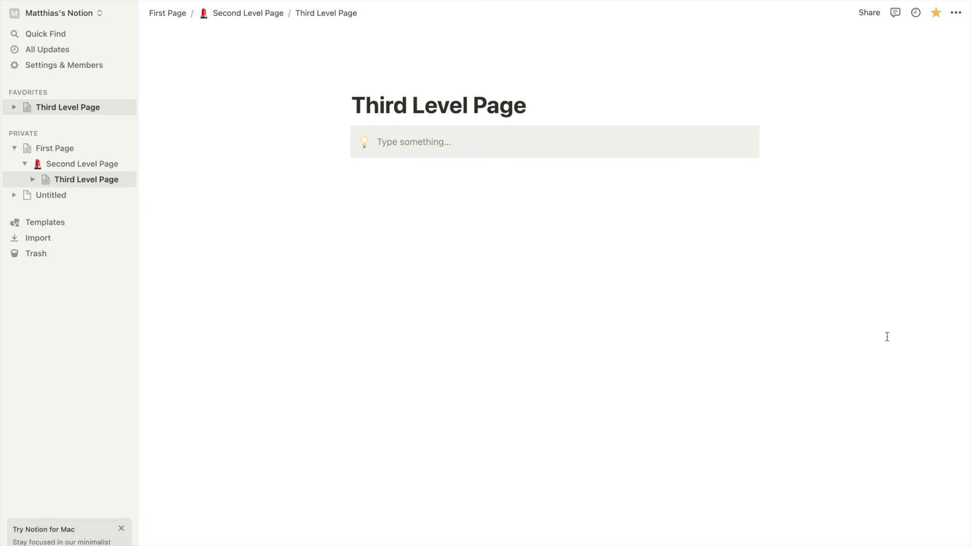
# Turn on Full width for Third Level Page, then open its Customize page settings
pyautogui.click(957, 15)
pyautogui.click(942, 117)
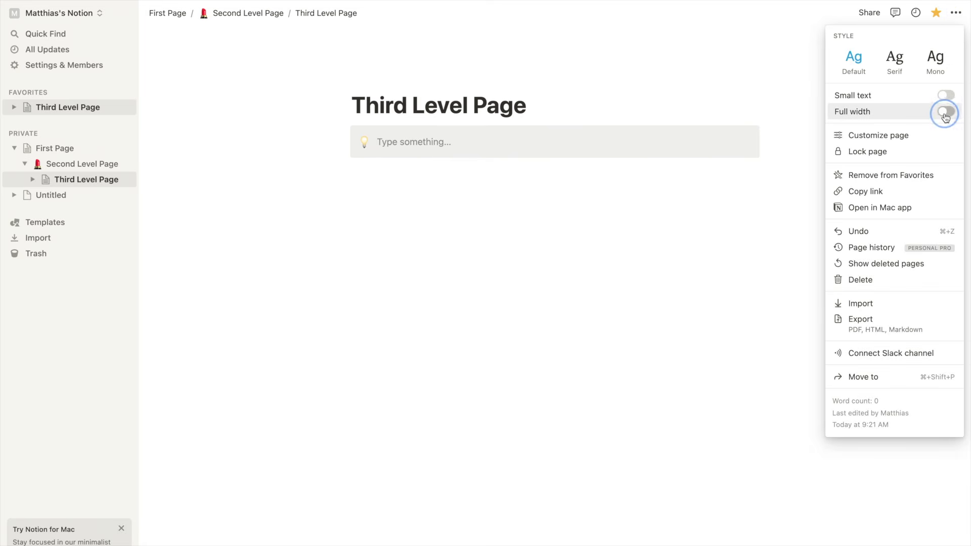
pyautogui.click(469, 125)
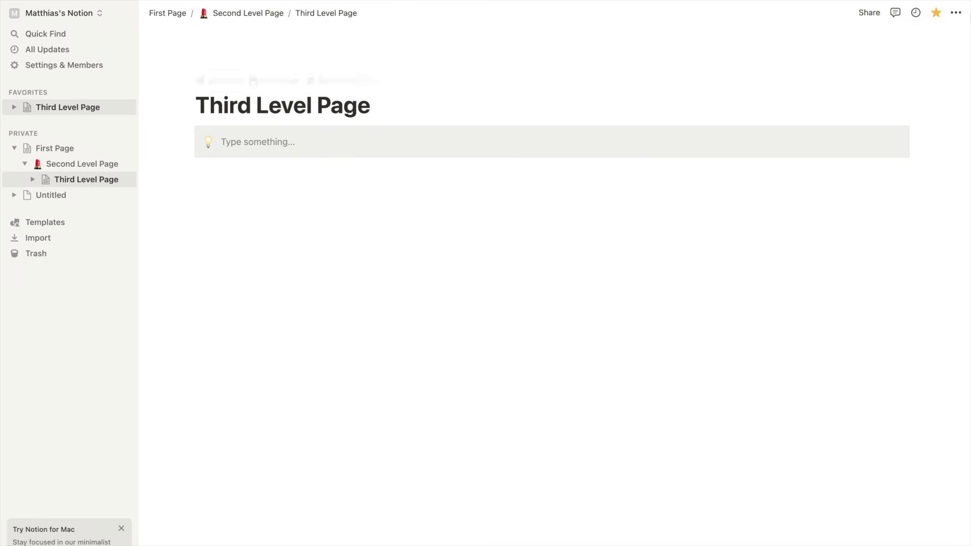
pyautogui.click(956, 14)
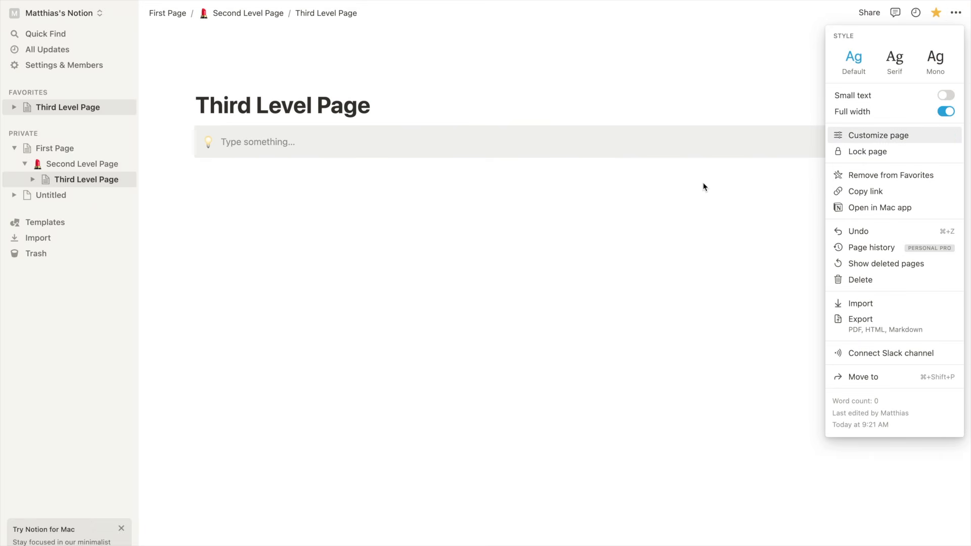
pyautogui.click(863, 138)
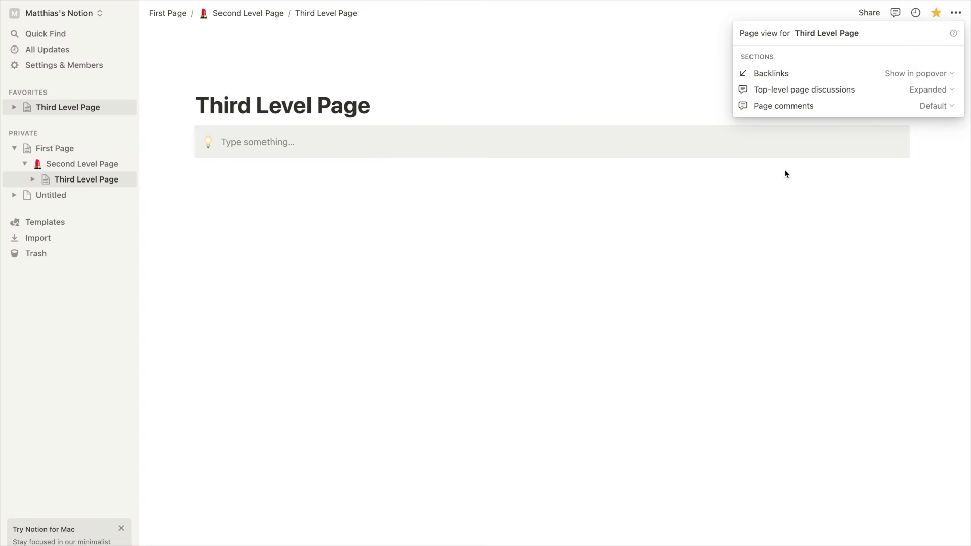
# Review Third Level Page's view settings, keeping page comments at Default, then reopen the page menu
pyautogui.click(422, 101)
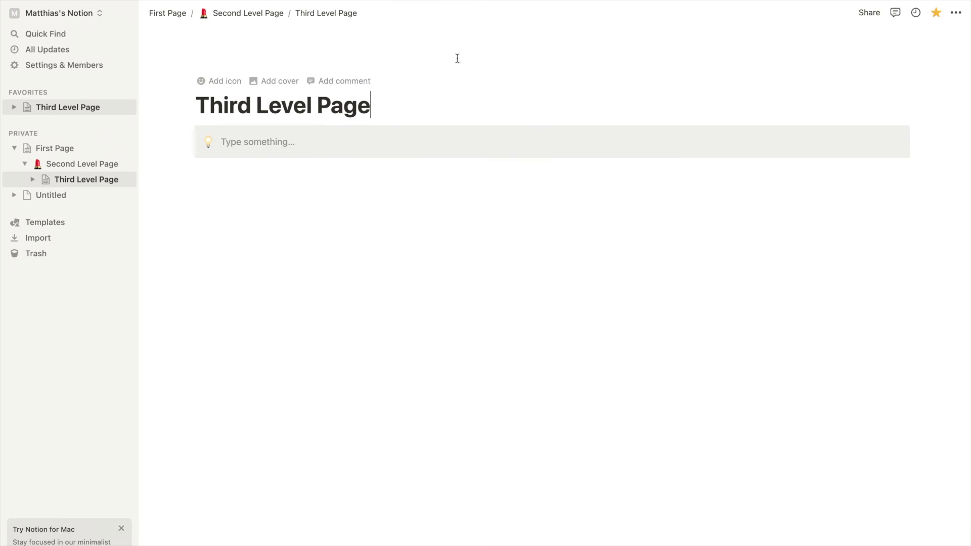
pyautogui.click(953, 15)
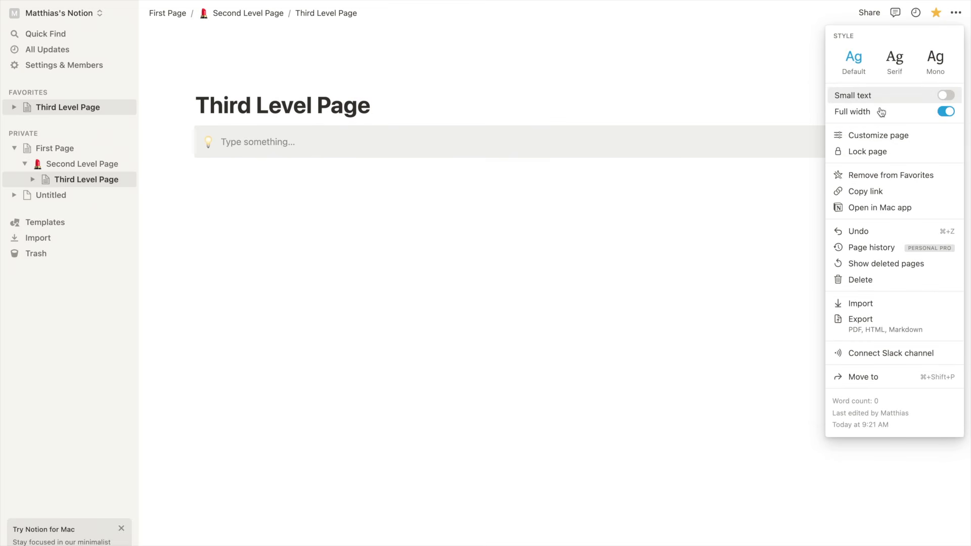
pyautogui.click(873, 135)
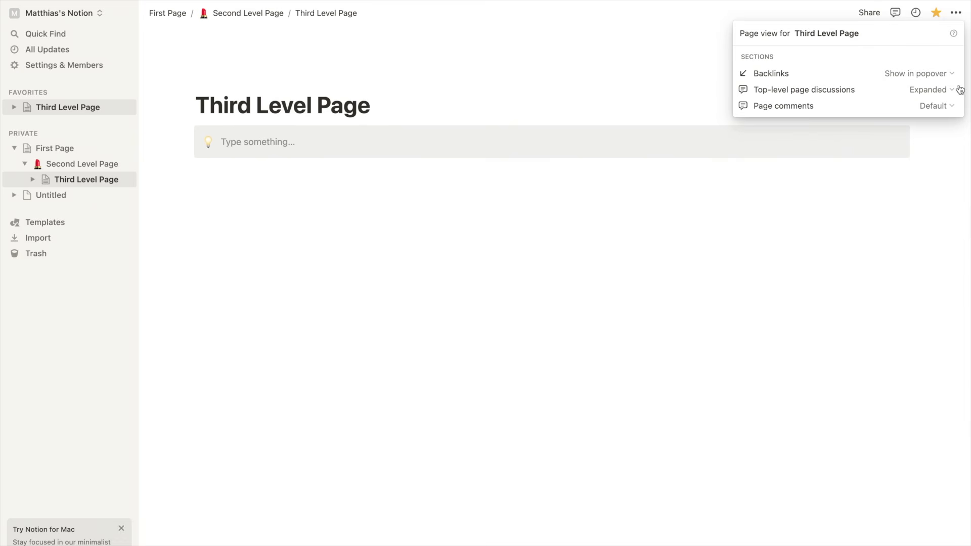
pyautogui.click(932, 106)
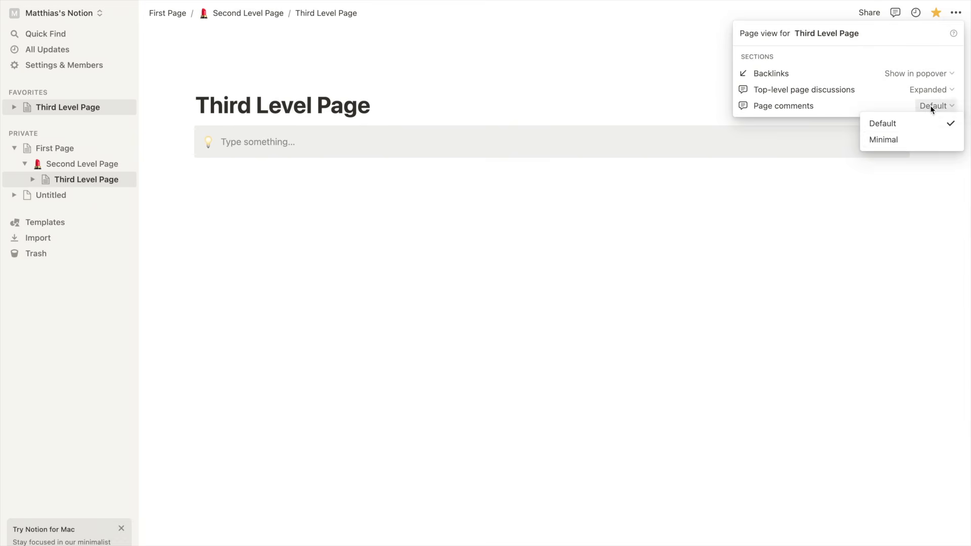
pyautogui.click(942, 36)
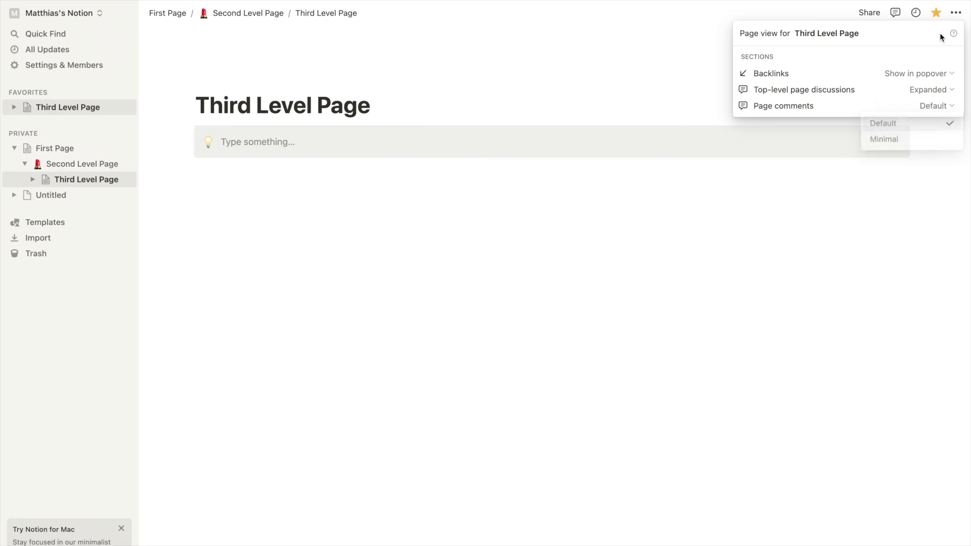
pyautogui.click(961, 18)
pyautogui.click(961, 18)
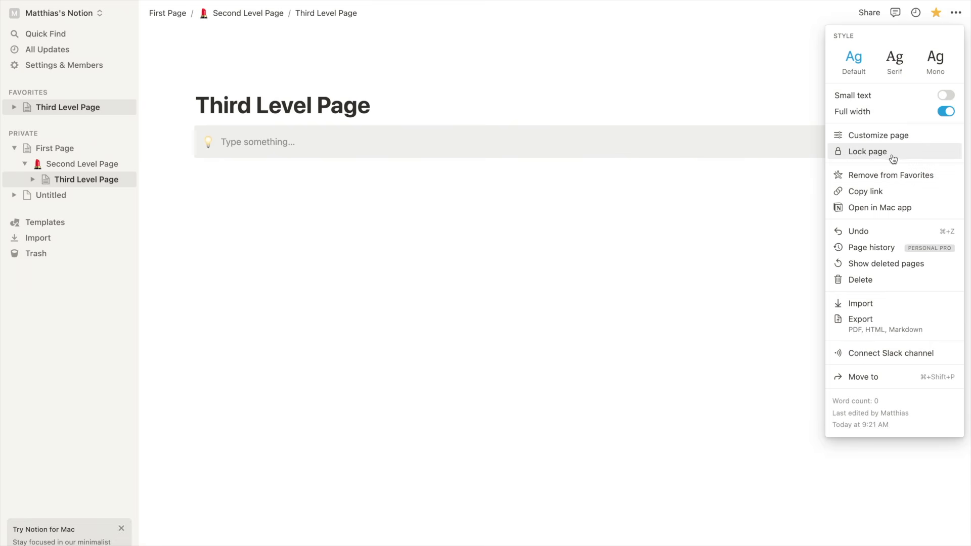
pyautogui.click(892, 175)
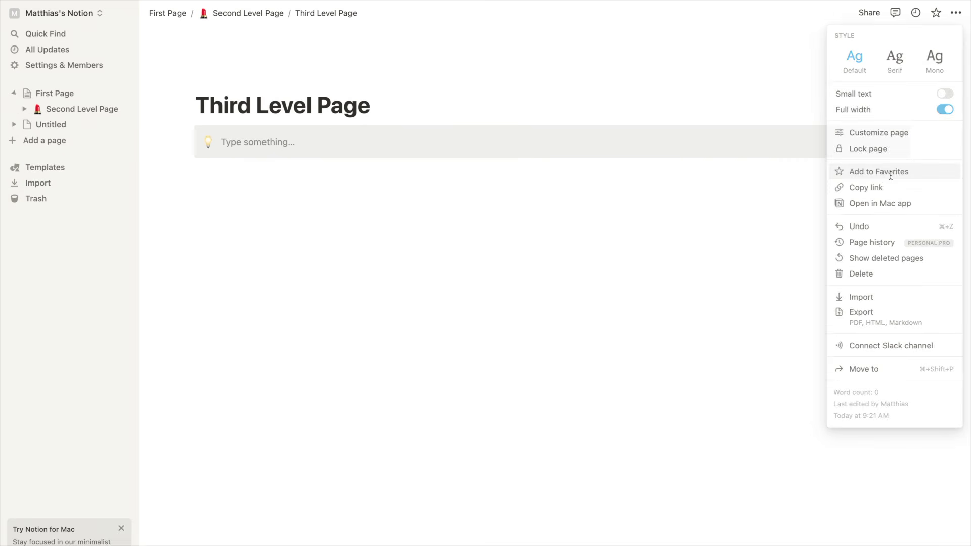
pyautogui.click(959, 20)
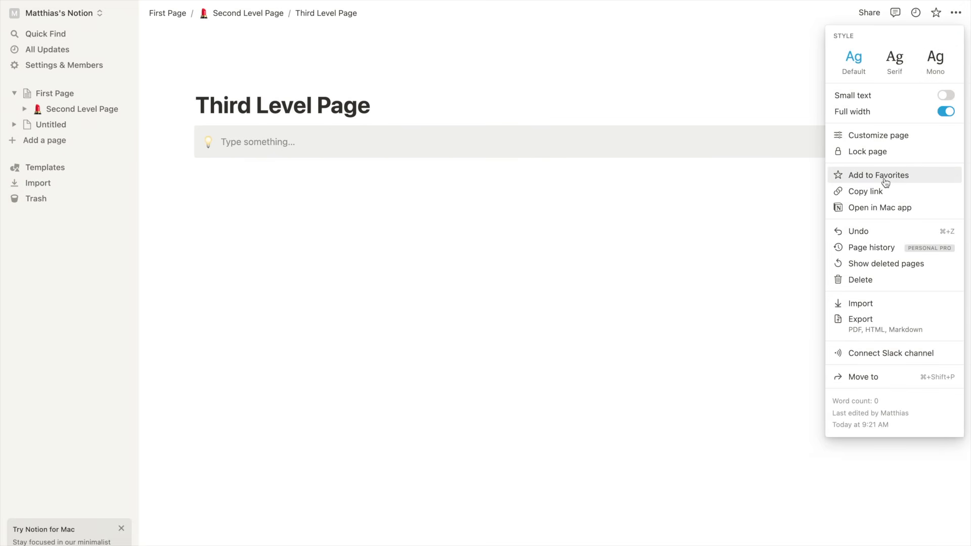
pyautogui.click(885, 182)
pyautogui.click(954, 14)
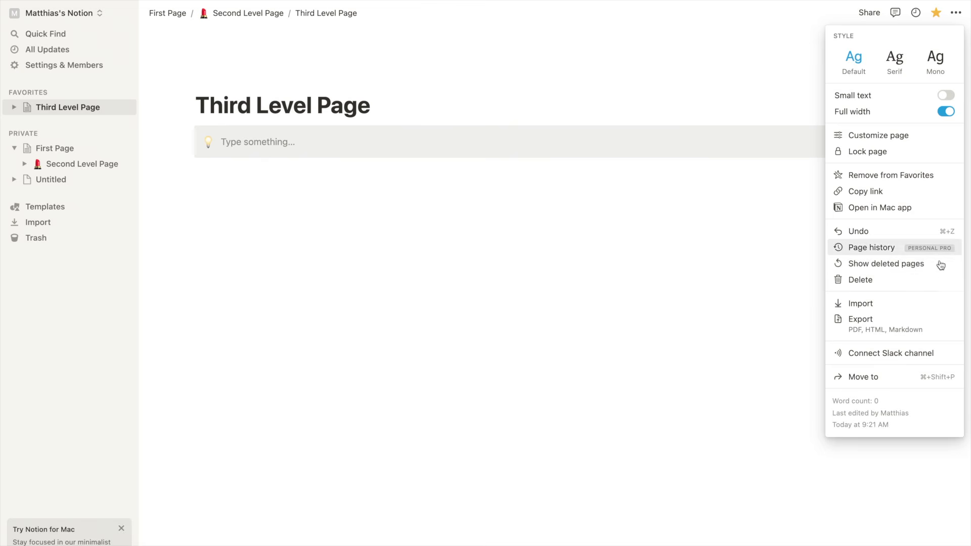
pyautogui.click(891, 325)
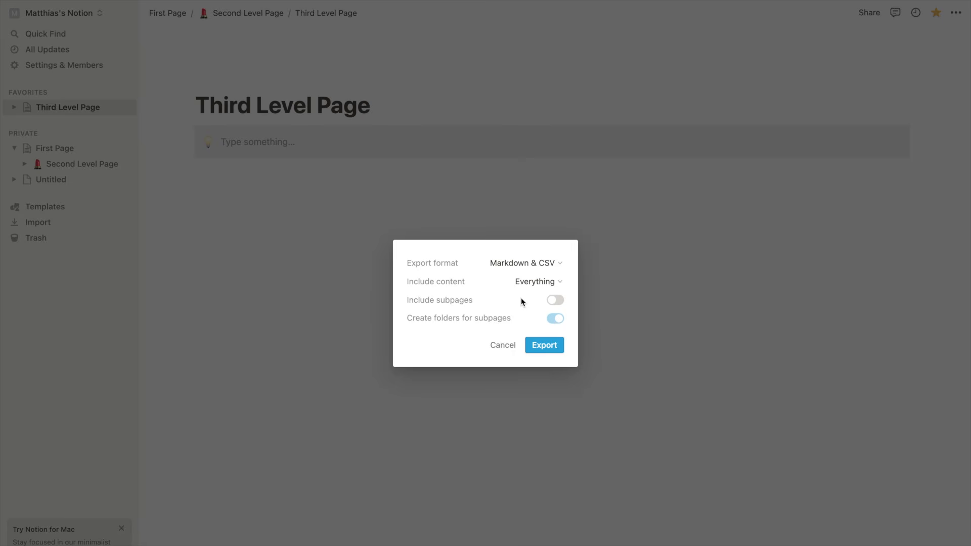
# Cancel the export and collapse First Page in the sidebar
pyautogui.click(496, 346)
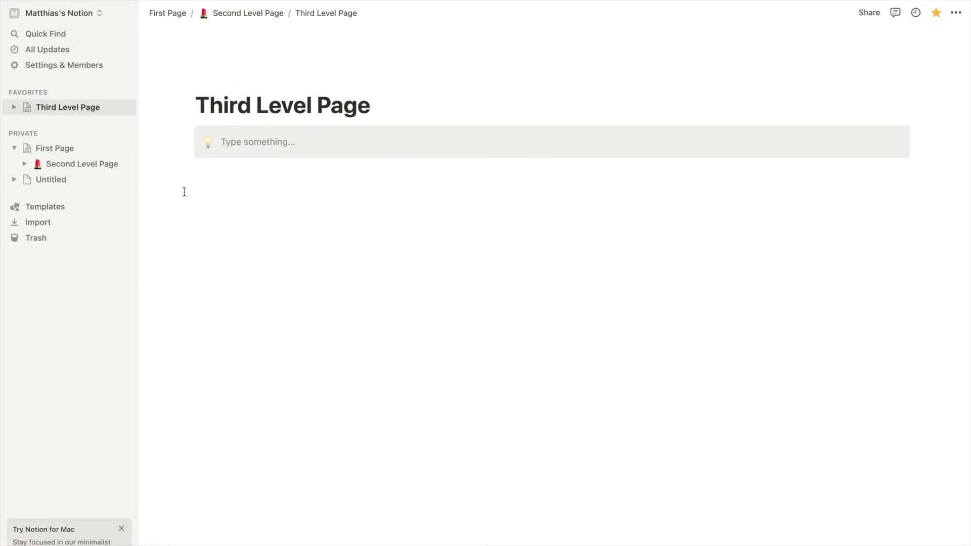
pyautogui.click(14, 148)
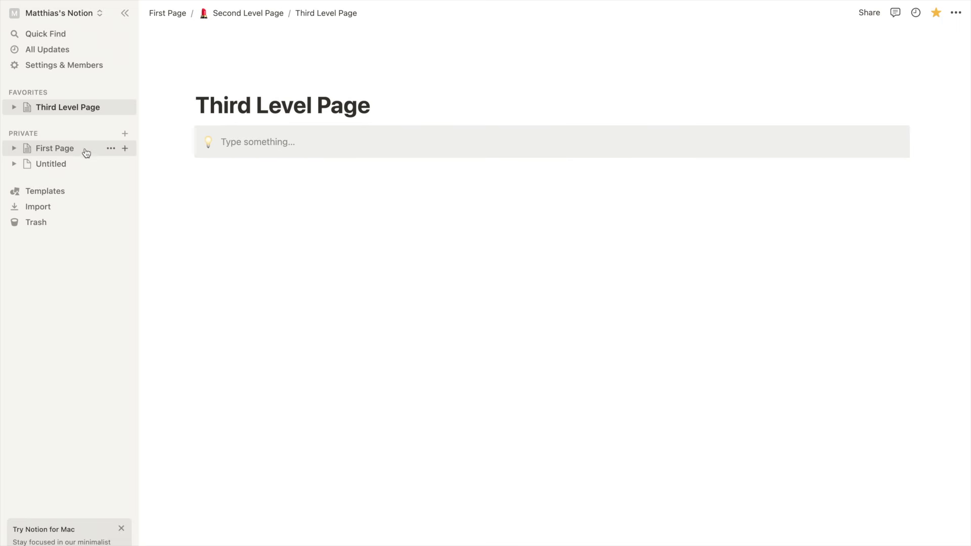
# Expand First Page and Untitled in the sidebar tree, then open First Page
pyautogui.click(954, 13)
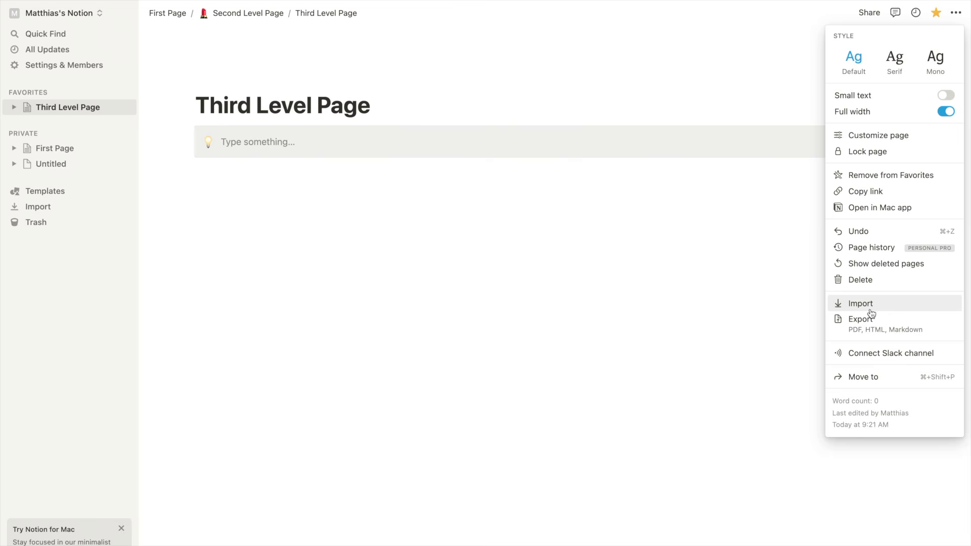
pyautogui.click(536, 241)
pyautogui.click(14, 149)
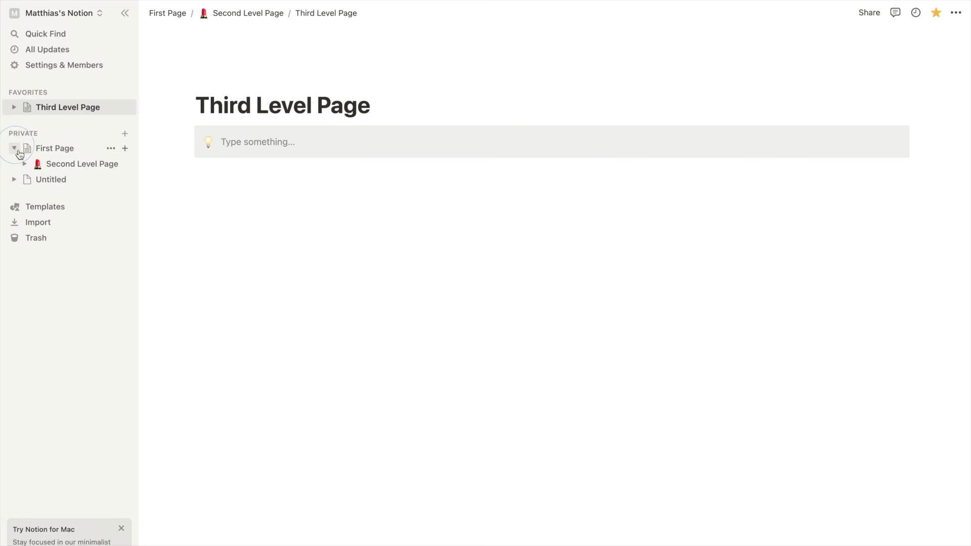
pyautogui.click(14, 180)
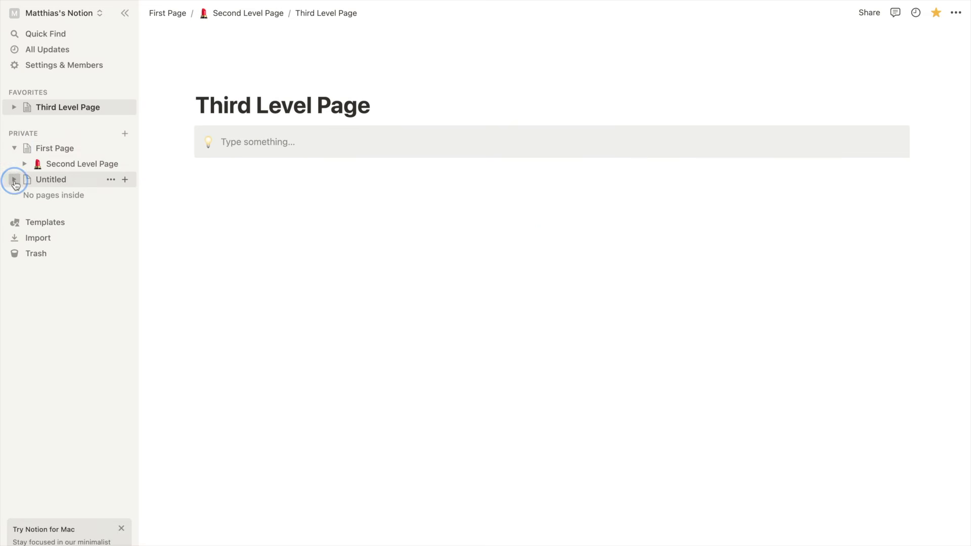
pyautogui.click(61, 151)
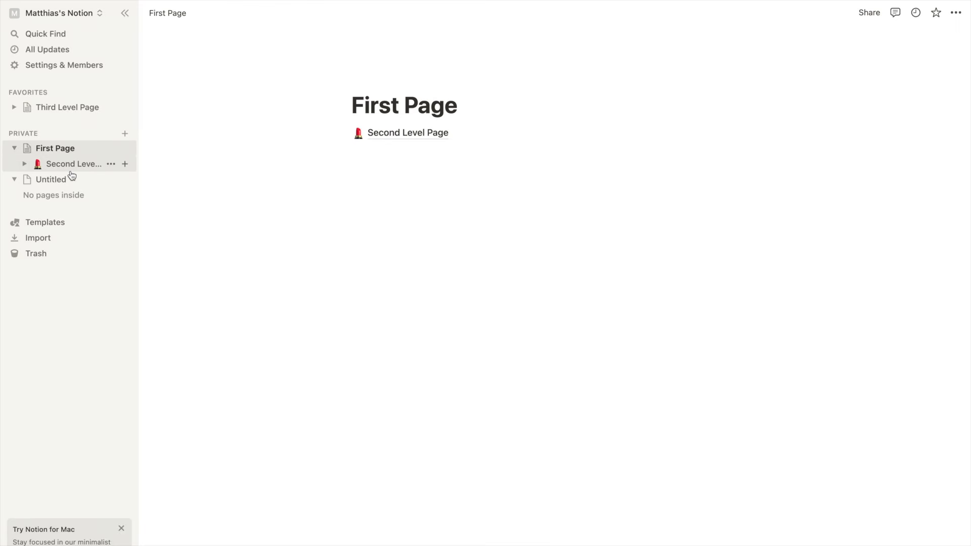
# Drag Second Level Page to the top level above First Page, collapse the others, and open it
pyautogui.moveTo(72, 168); pyautogui.dragTo(51, 216)
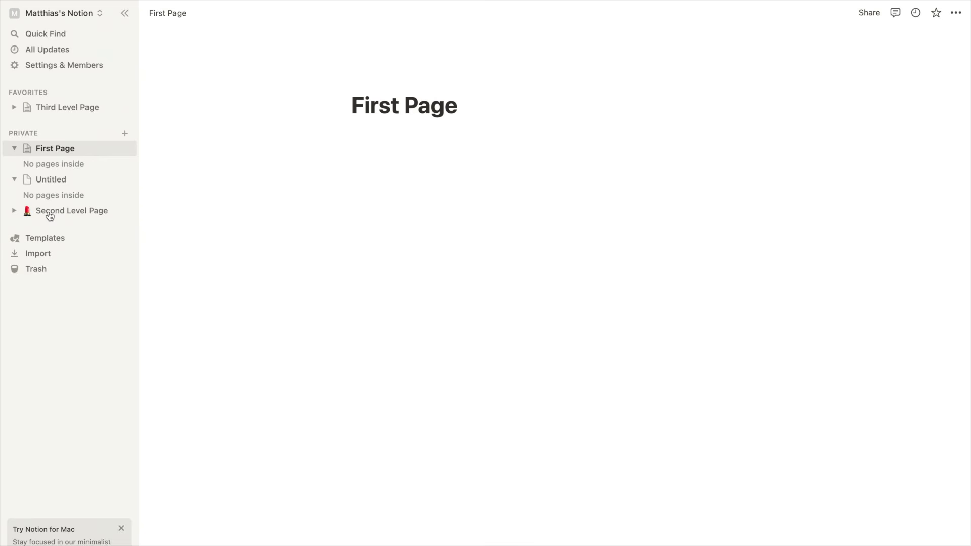
pyautogui.click(14, 179)
pyautogui.click(15, 148)
pyautogui.click(59, 181)
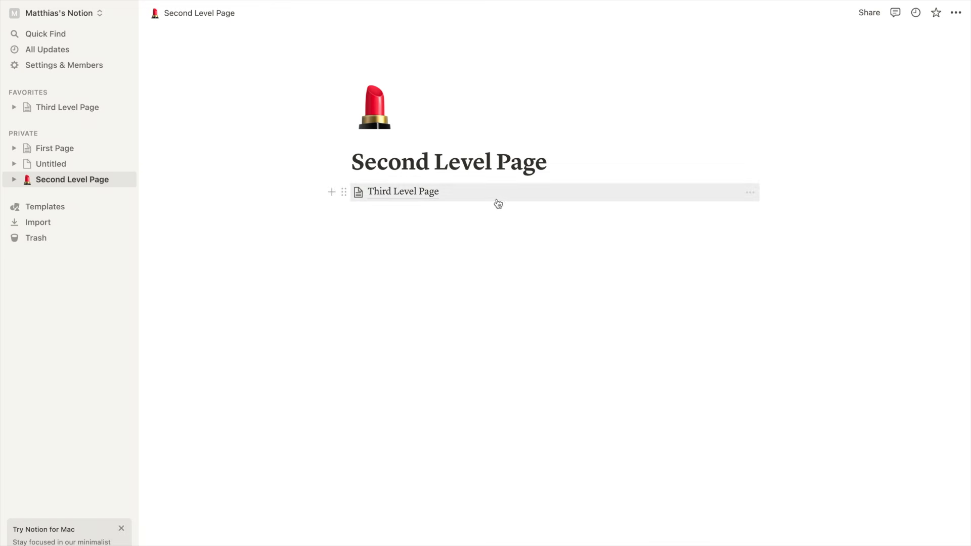
pyautogui.moveTo(38, 183)
pyautogui.mouseDown()
pyautogui.moveTo(39, 143)
pyautogui.moveTo(48, 174)
pyautogui.mouseUp()
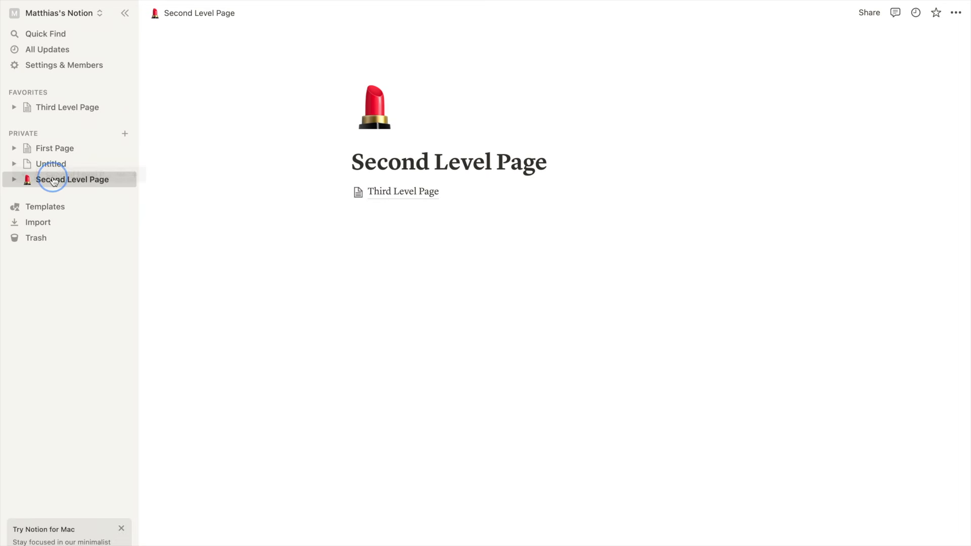
# Use Move to to nest Second Level Page under First Page, then drag it toward Untitled
pyautogui.click(957, 14)
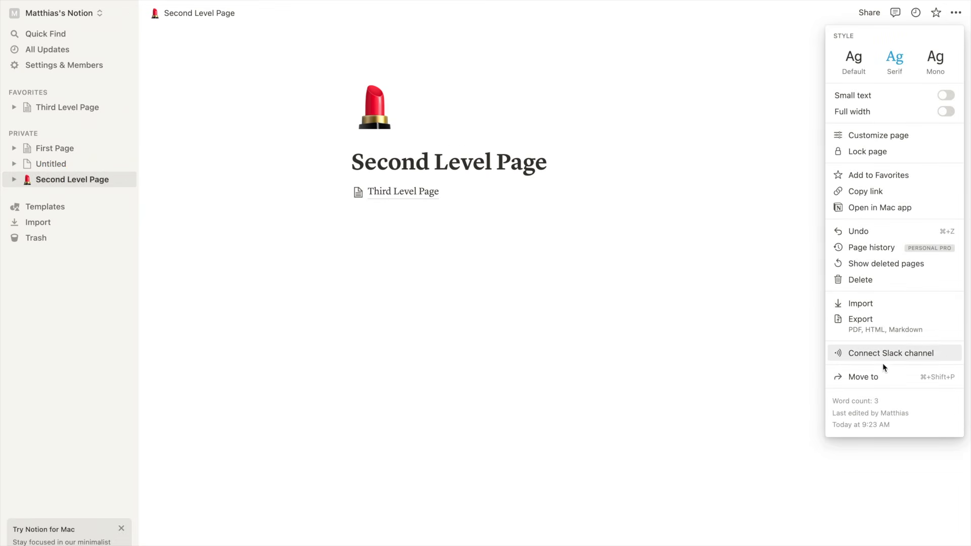
pyautogui.click(881, 379)
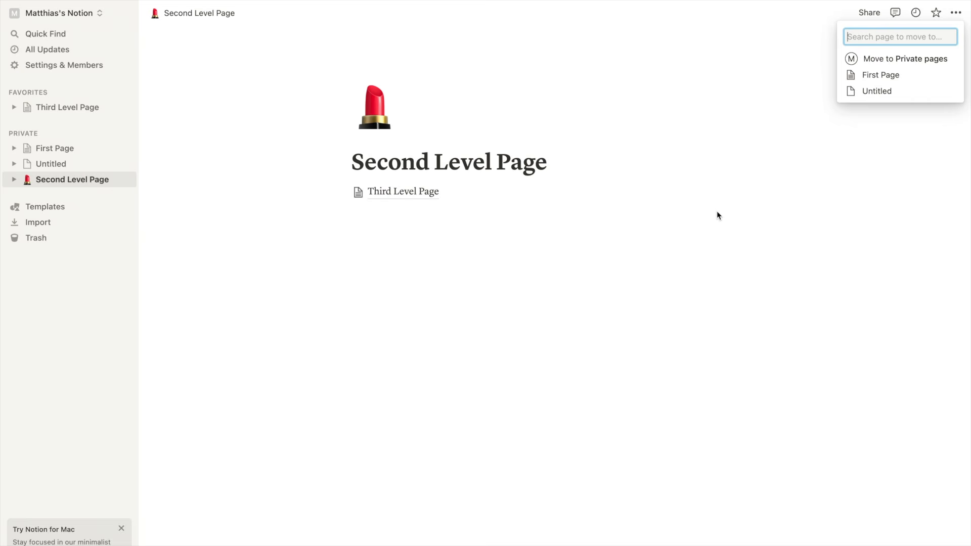
pyautogui.click(876, 77)
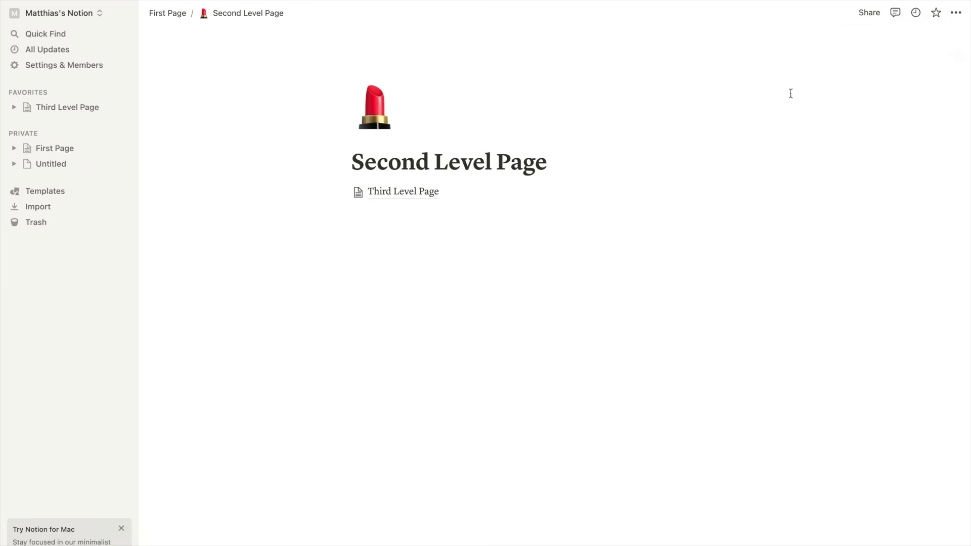
pyautogui.click(14, 147)
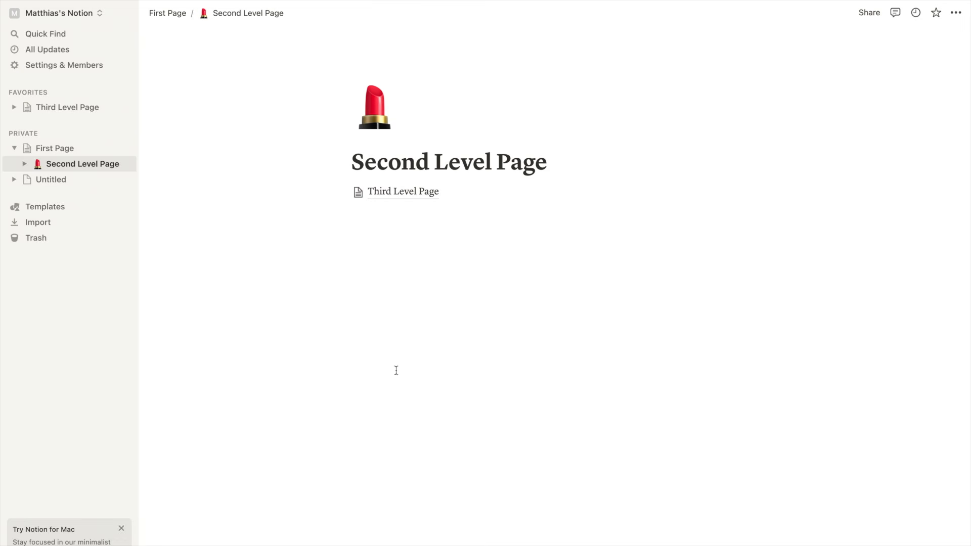
pyautogui.moveTo(56, 165)
pyautogui.mouseDown()
pyautogui.moveTo(45, 183)
pyautogui.moveTo(53, 164)
pyautogui.moveTo(61, 170)
pyautogui.mouseUp()
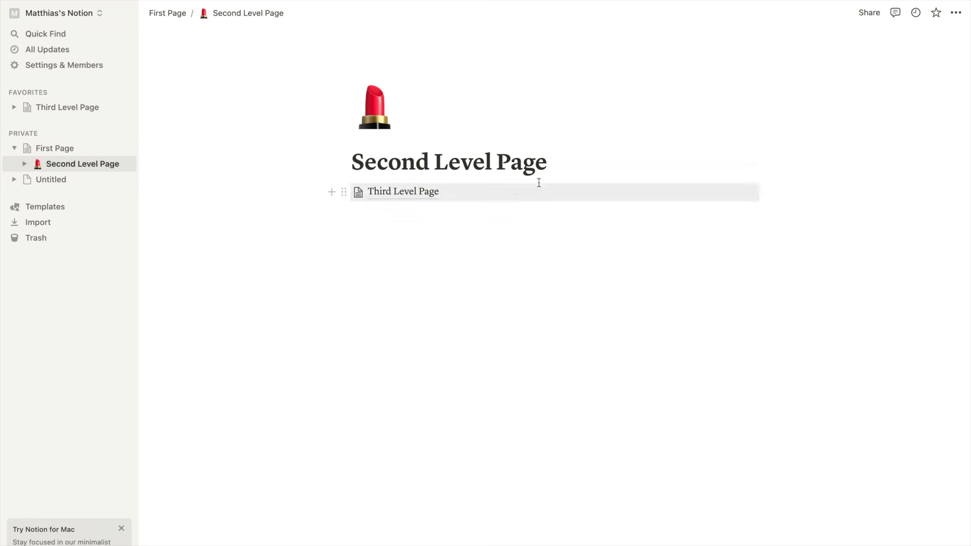
# Add an empty block on Third Level Page, then open Untitled and start it as an Empty page
pyautogui.click(617, 297)
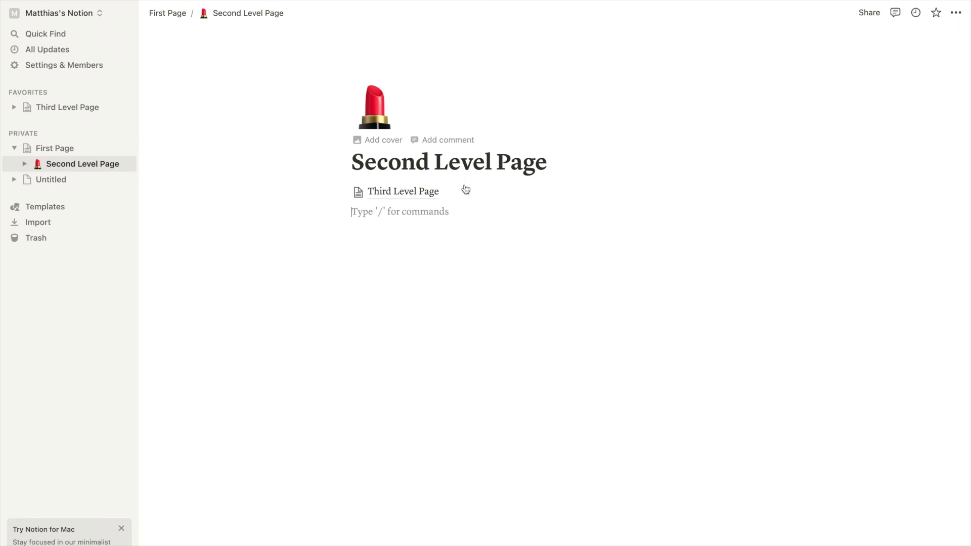
pyautogui.click(497, 163)
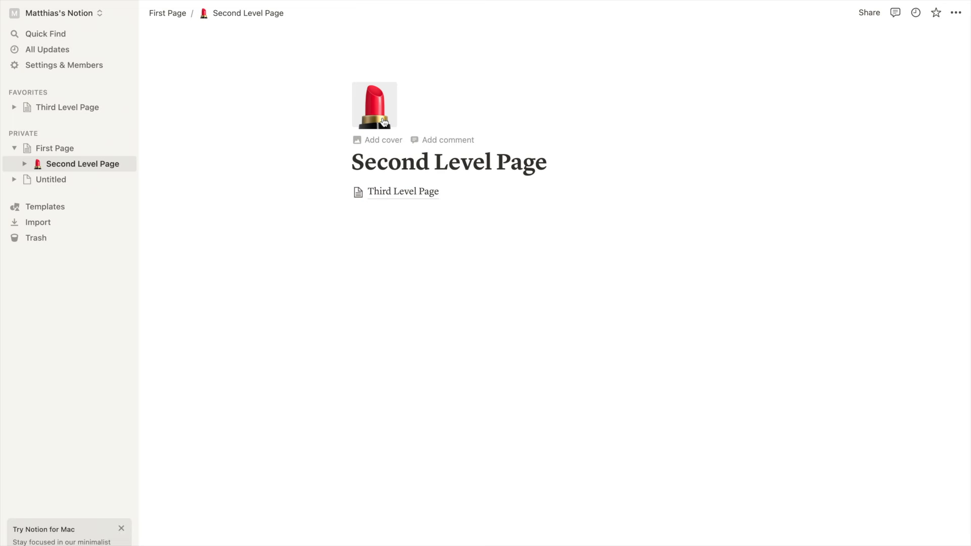
pyautogui.click(57, 180)
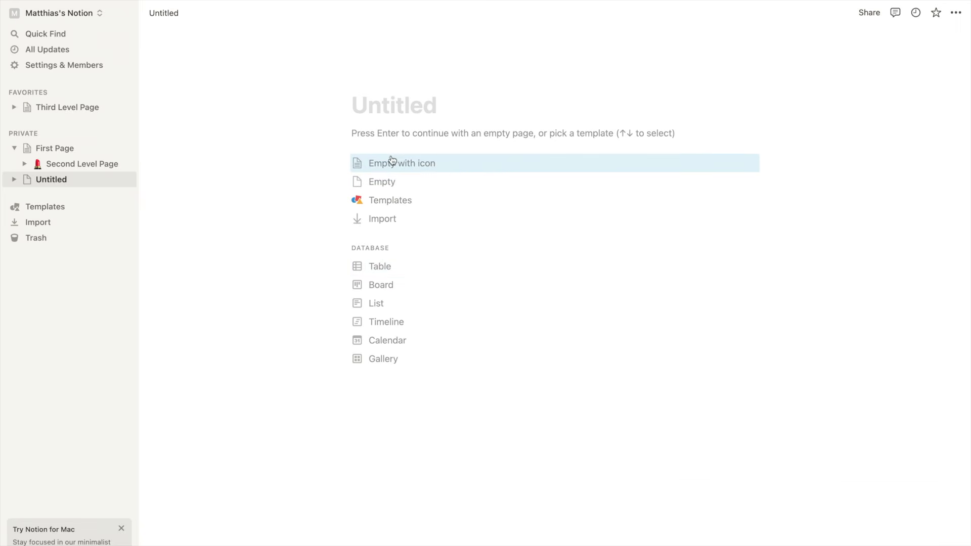
pyautogui.click(372, 189)
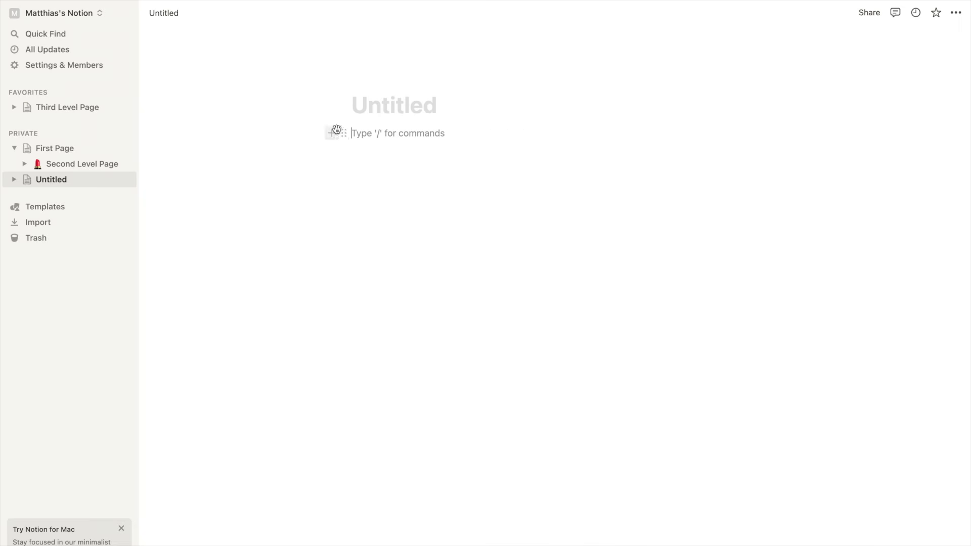
# Title the page 'Cool Title' and give it a random post horn icon
pyautogui.click(372, 102)
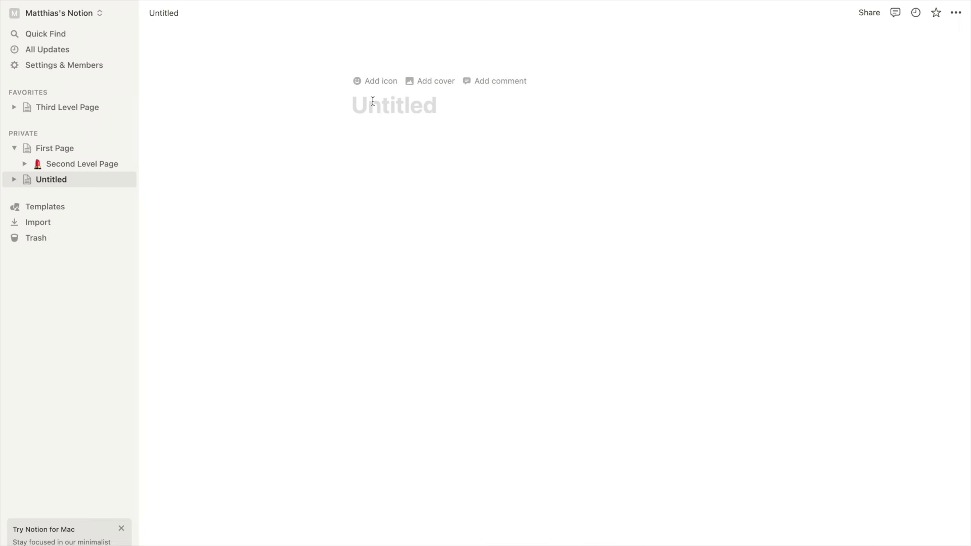
pyautogui.write('Cool T')
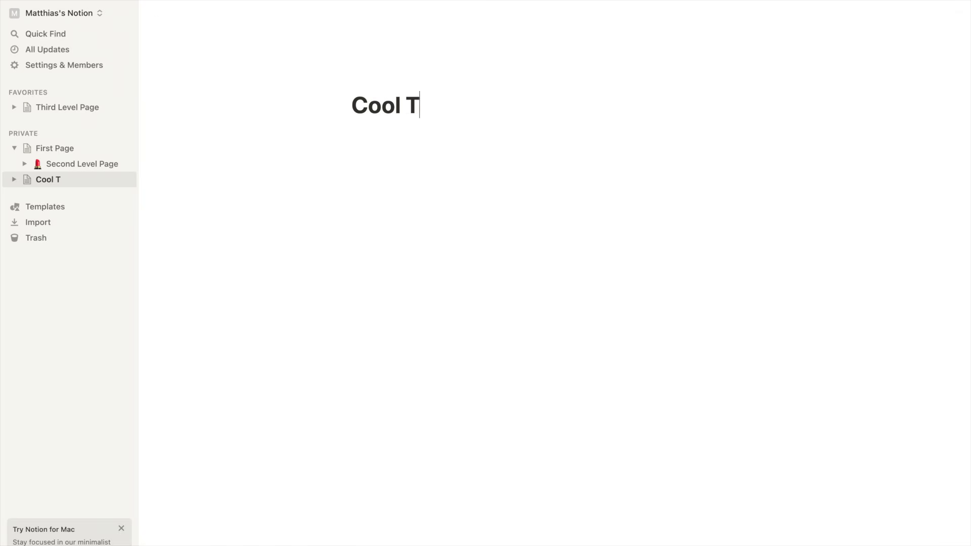
pyautogui.write('itle')
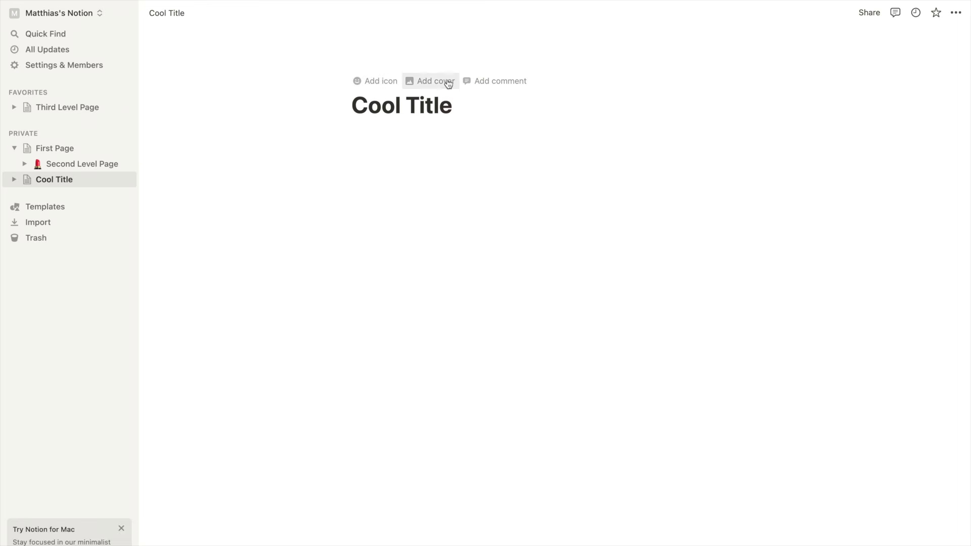
pyautogui.click(375, 82)
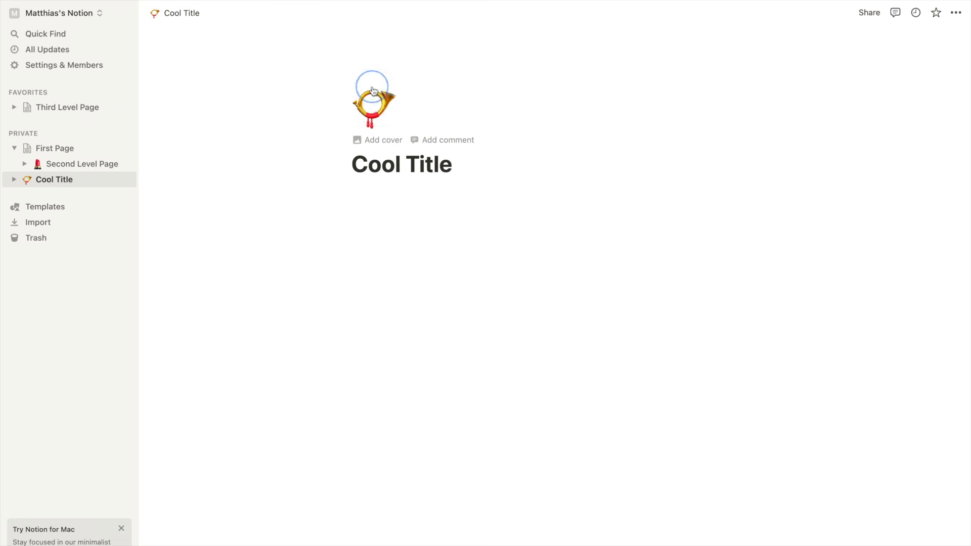
# Change the icon to the halo smiley, then to the briefcase found by searching 'busines'
pyautogui.click(370, 107)
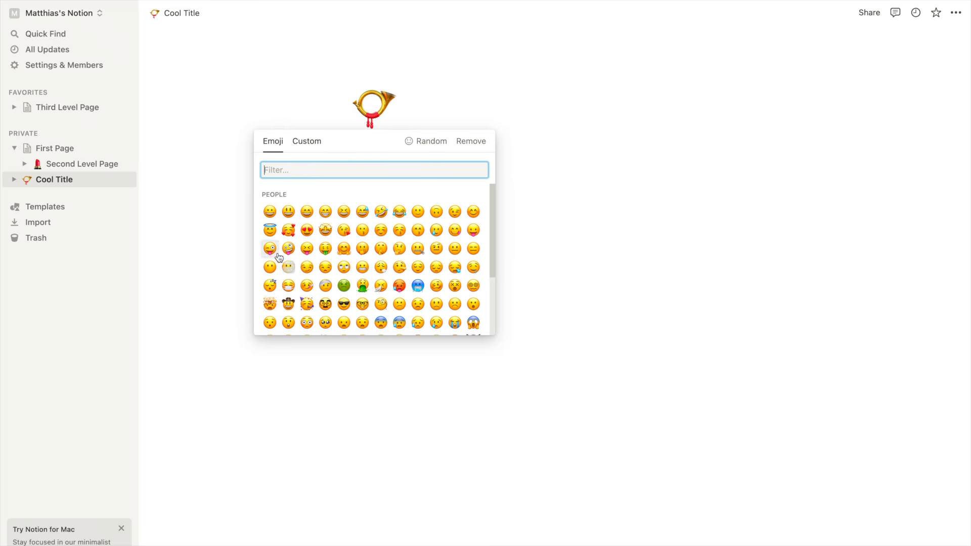
pyautogui.click(271, 232)
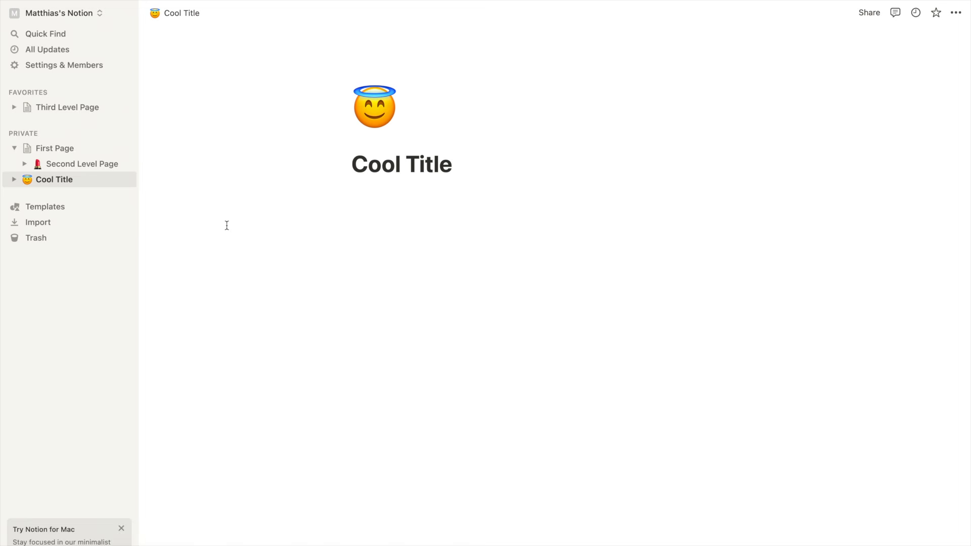
pyautogui.click(369, 113)
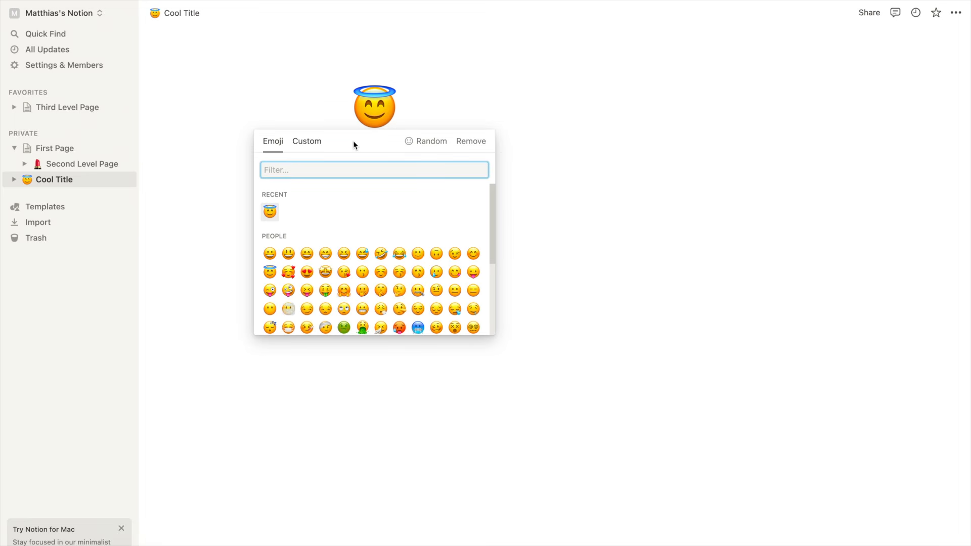
pyautogui.write('busines')
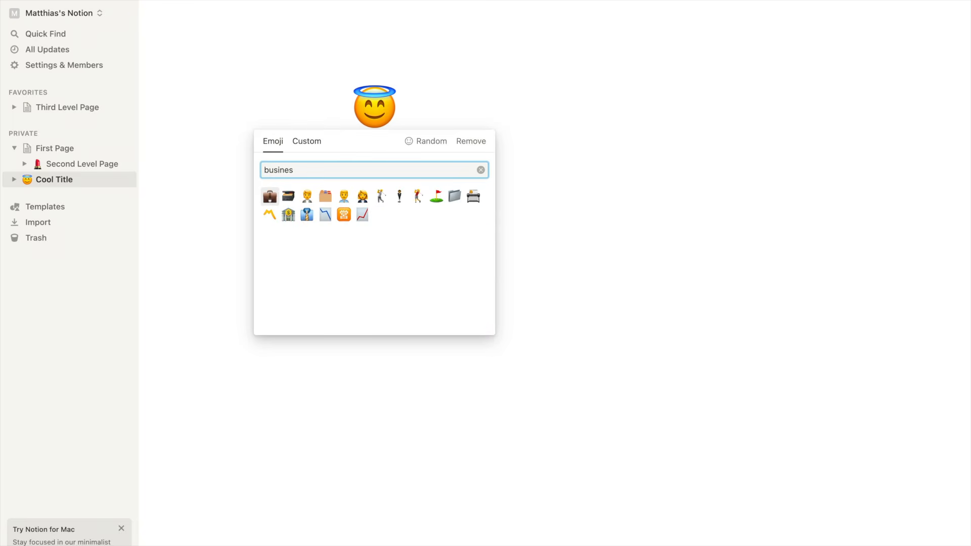
pyautogui.click(270, 197)
pyautogui.click(645, 203)
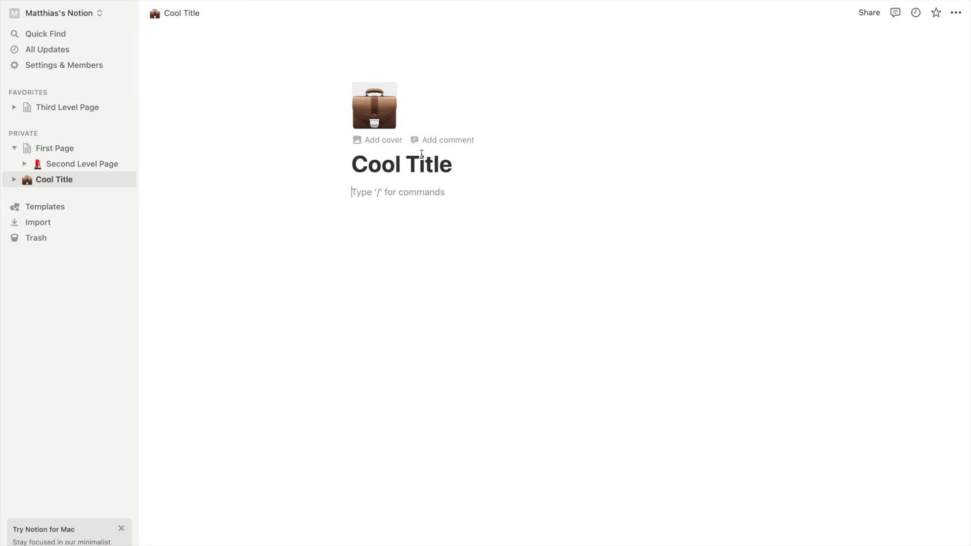
# Add a cover, replace it with Unsplash's cookies-on-pink photo, and start repositioning it
pyautogui.click(367, 142)
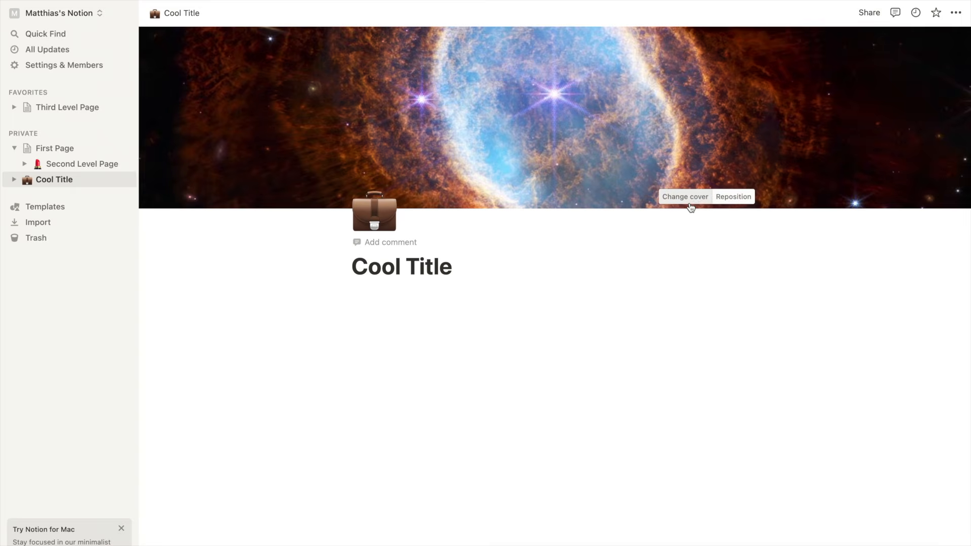
pyautogui.click(694, 199)
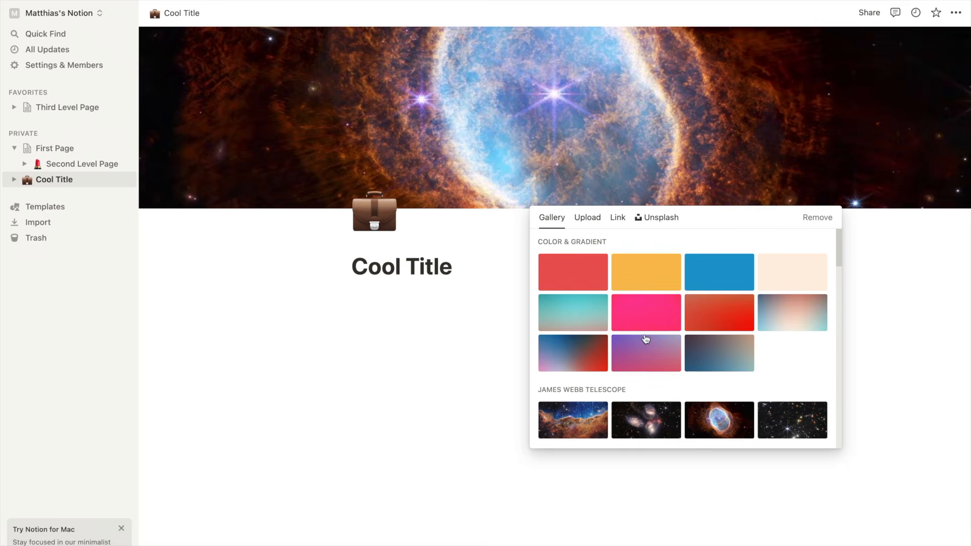
pyautogui.scroll(-10, 614, 238)
pyautogui.click(587, 218)
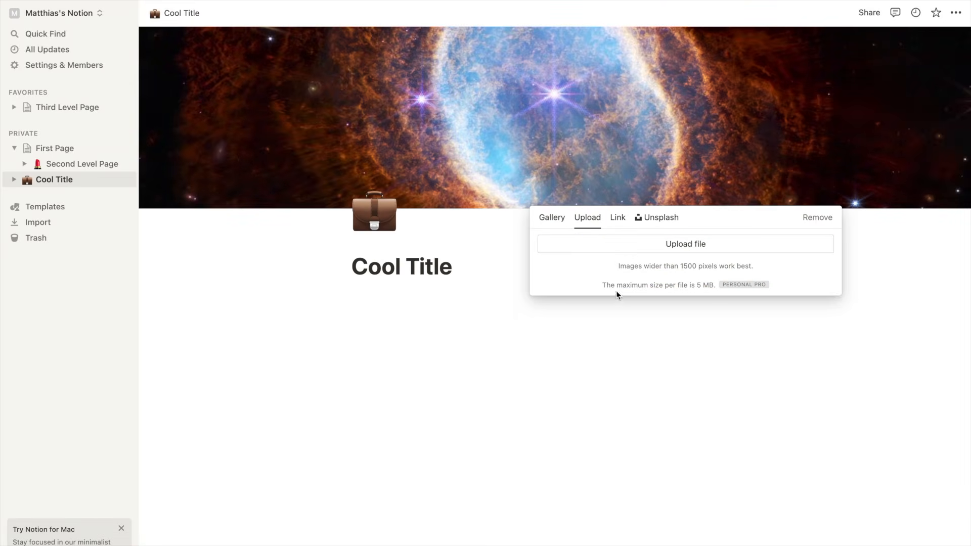
pyautogui.click(613, 225)
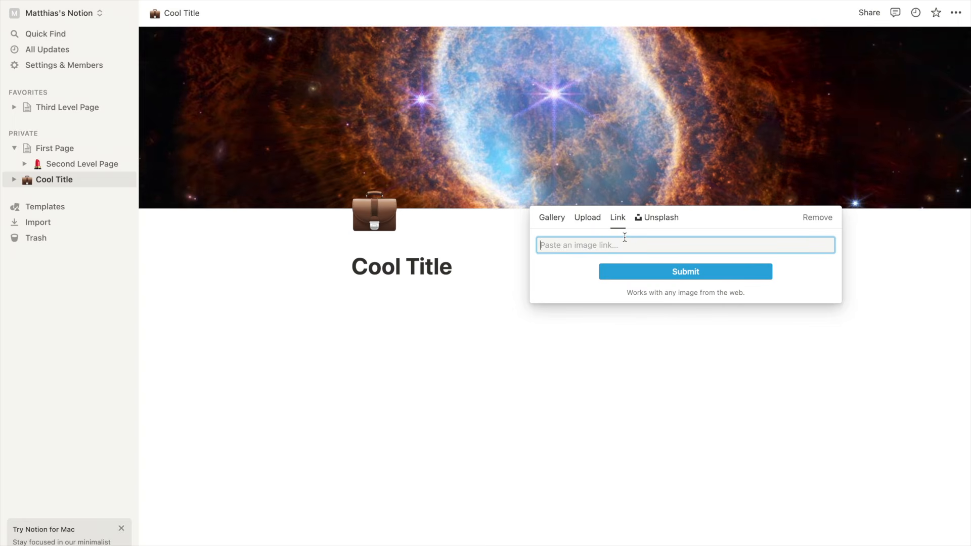
pyautogui.click(657, 218)
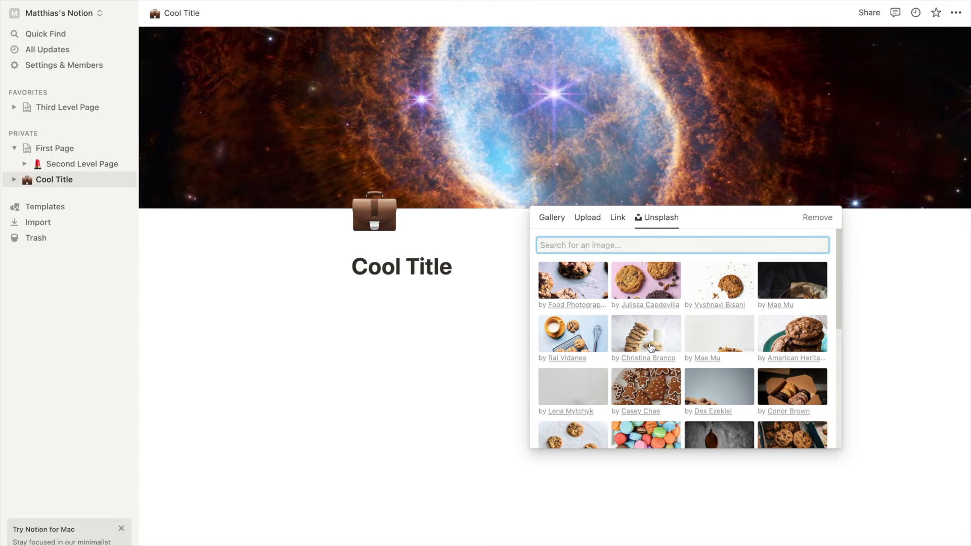
pyautogui.click(626, 293)
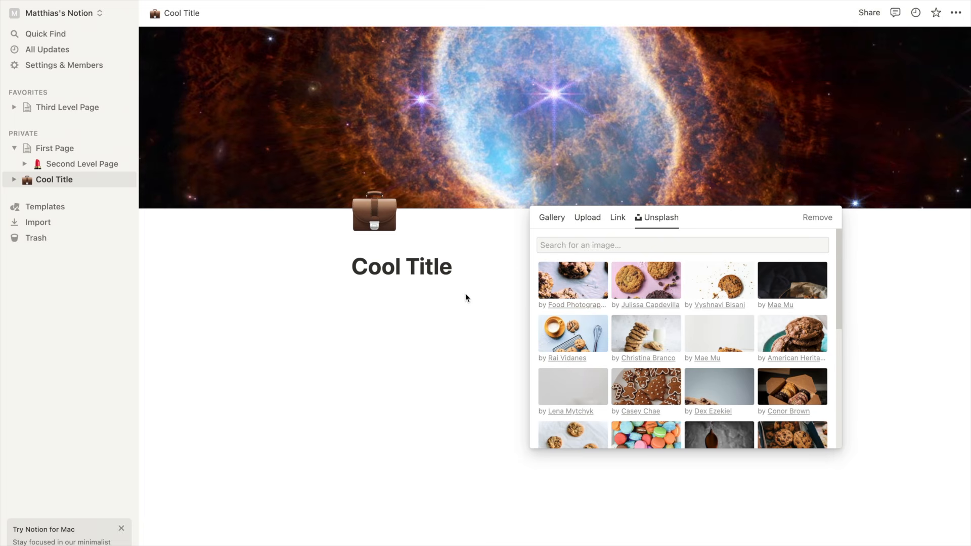
pyautogui.click(444, 287)
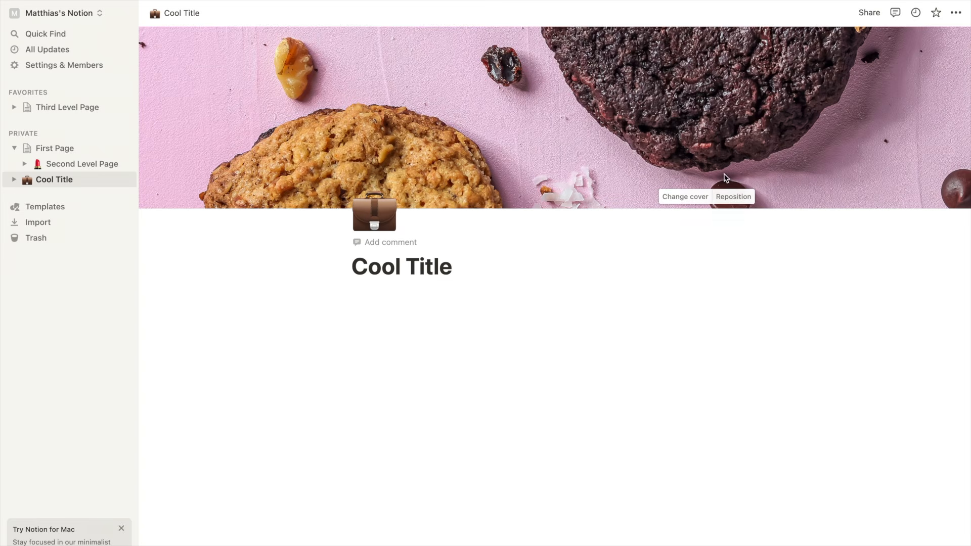
pyautogui.click(730, 197)
# Reposition the cookie cover so the chocolate cookie fills its right side, save it, then begin a comment
pyautogui.moveTo(390, 161); pyautogui.dragTo(424, 67)
pyautogui.moveTo(460, 140); pyautogui.dragTo(496, 377)
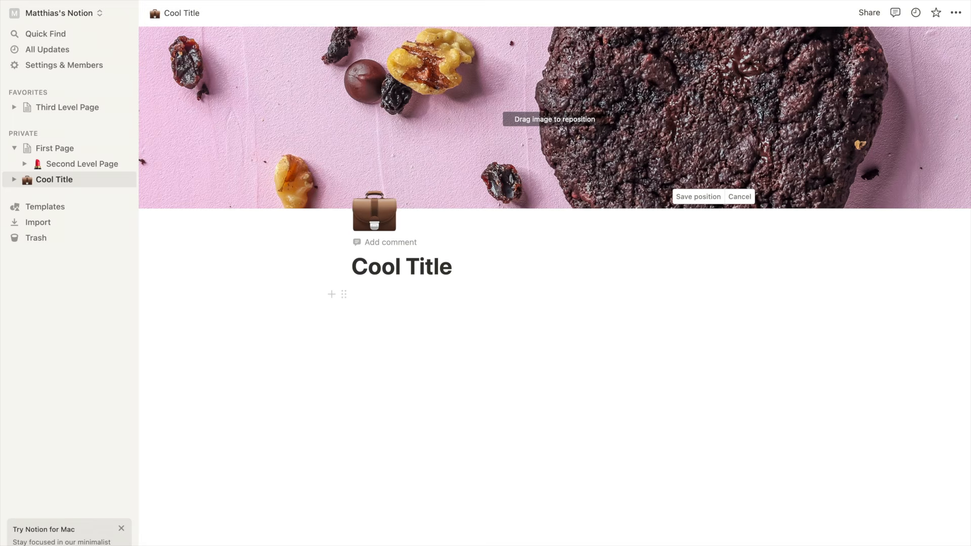
pyautogui.click(698, 197)
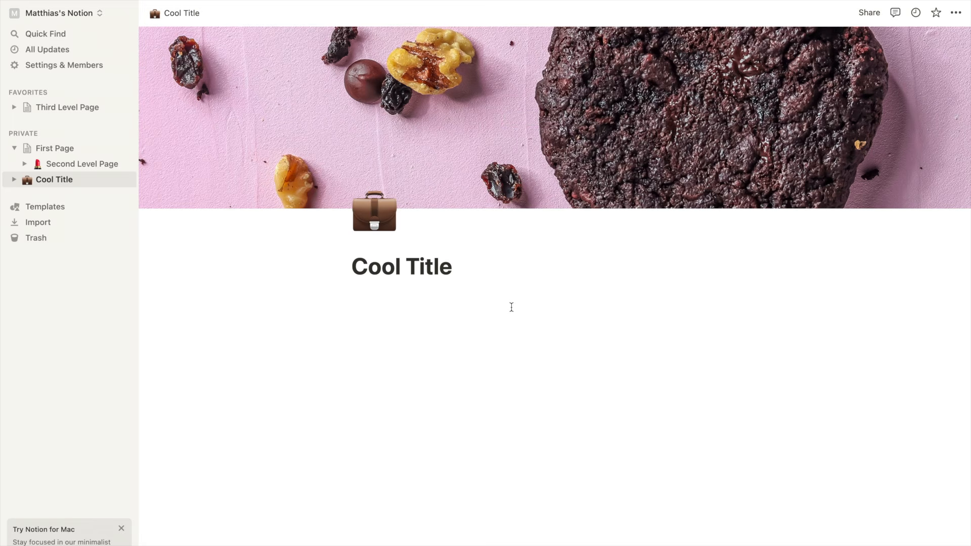
pyautogui.click(401, 243)
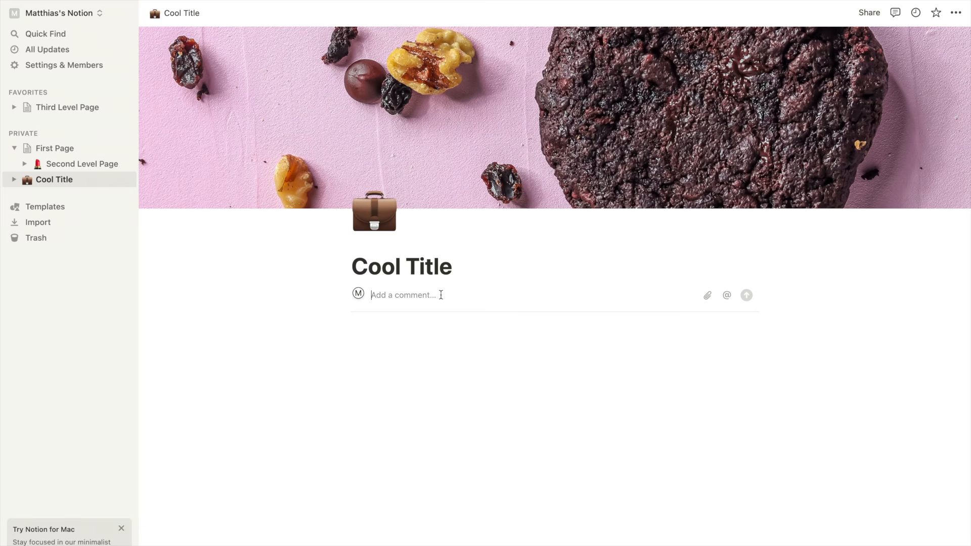
pyautogui.click(428, 269)
# Click through the Cool Title heading and body to clear the comment box, and accept the cookie reload notice
pyautogui.click(402, 336)
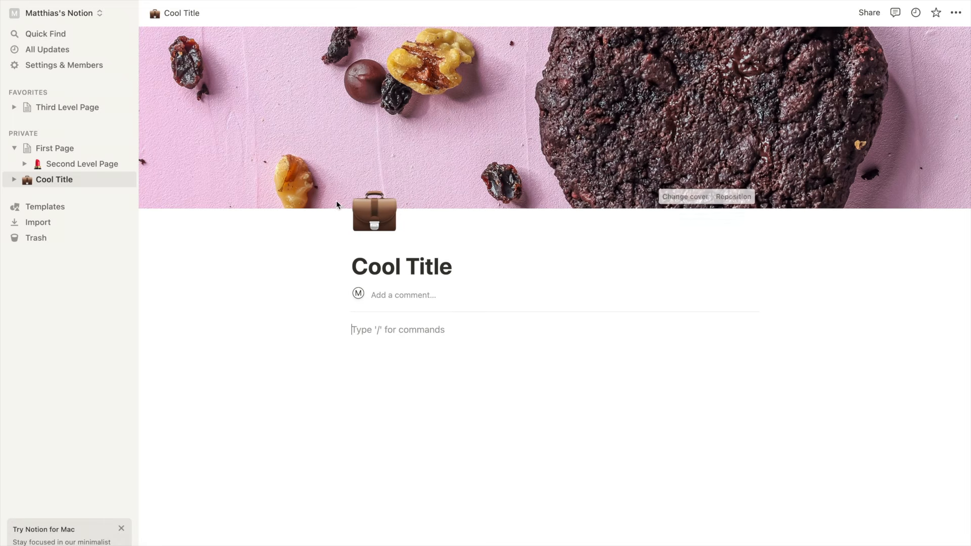
pyautogui.moveTo(661, 162)
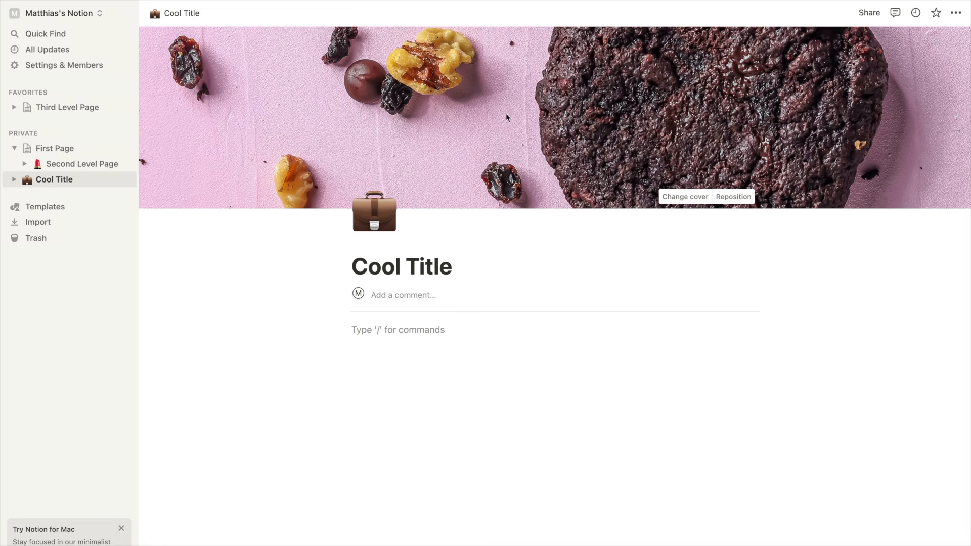
pyautogui.moveTo(333, 271); pyautogui.dragTo(460, 267)
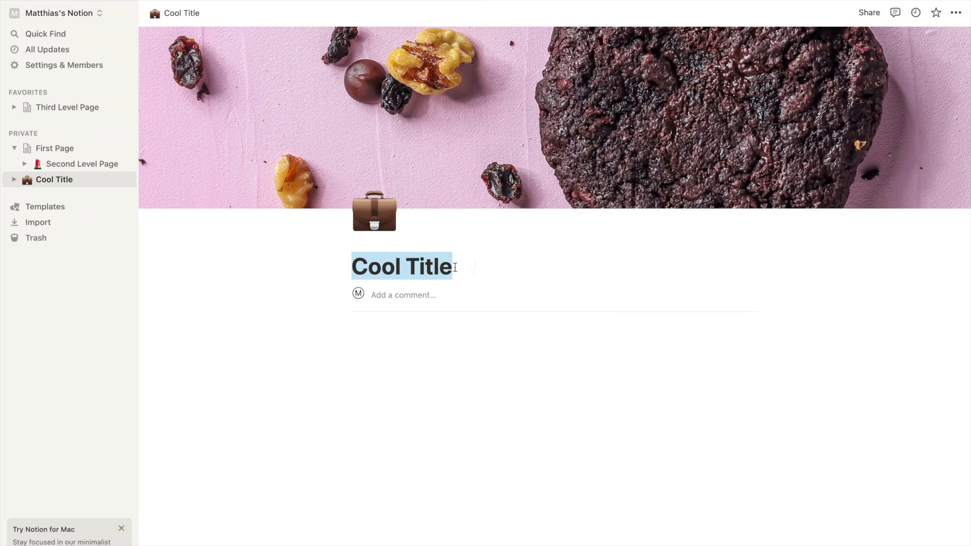
pyautogui.click(446, 270)
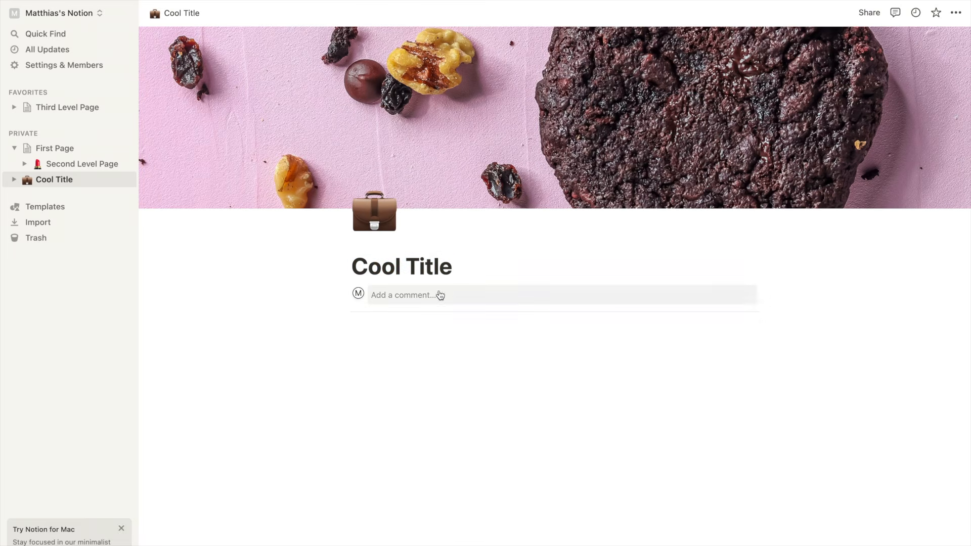
pyautogui.click(404, 323)
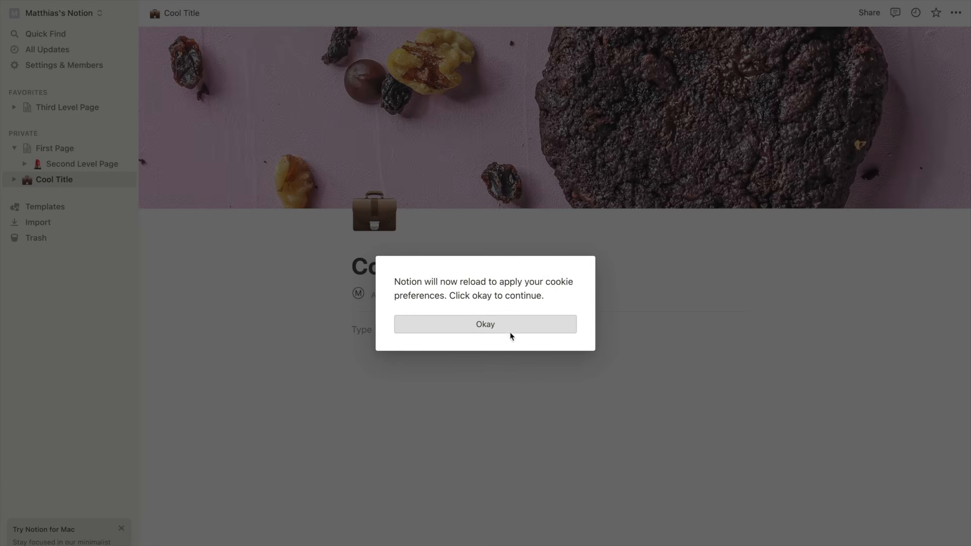
pyautogui.click(506, 325)
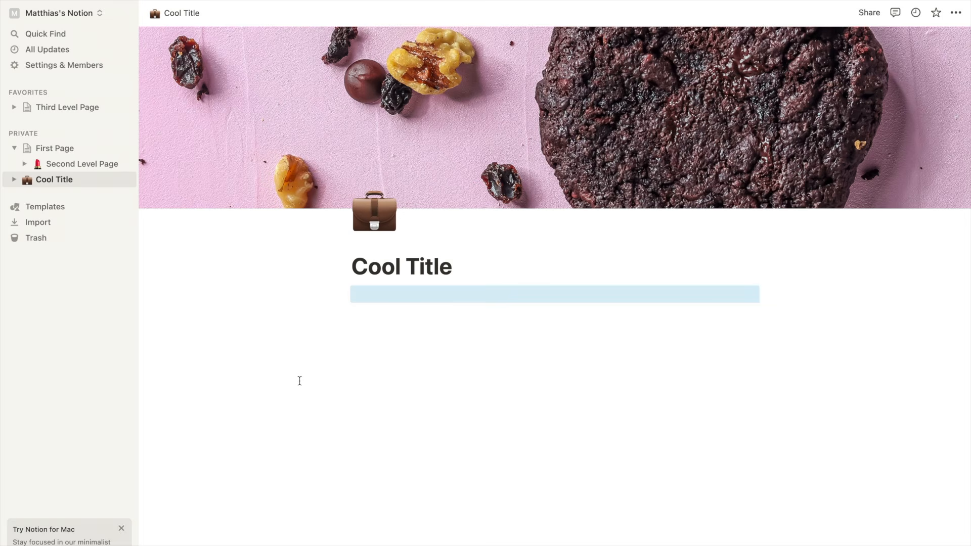
pyautogui.click(390, 277)
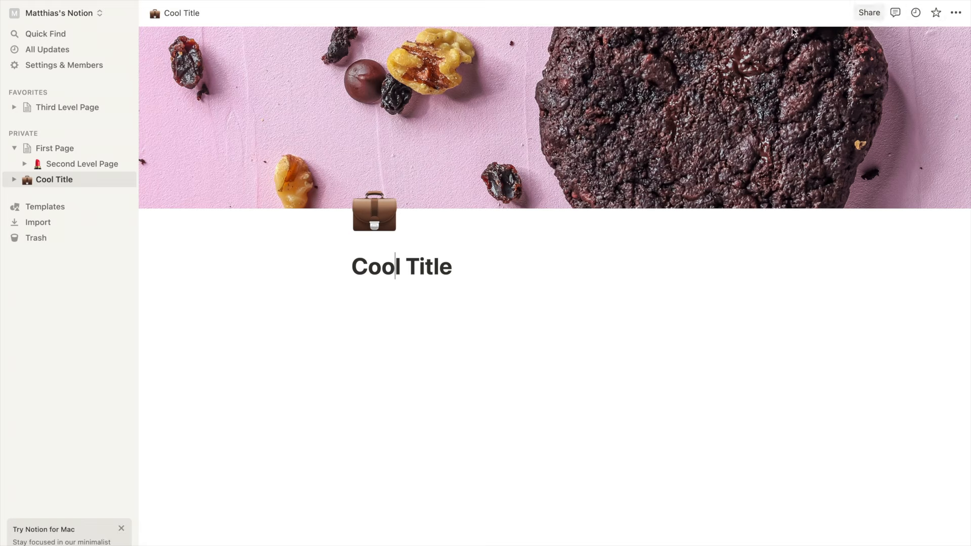
pyautogui.click(956, 13)
pyautogui.click(902, 76)
pyautogui.click(854, 63)
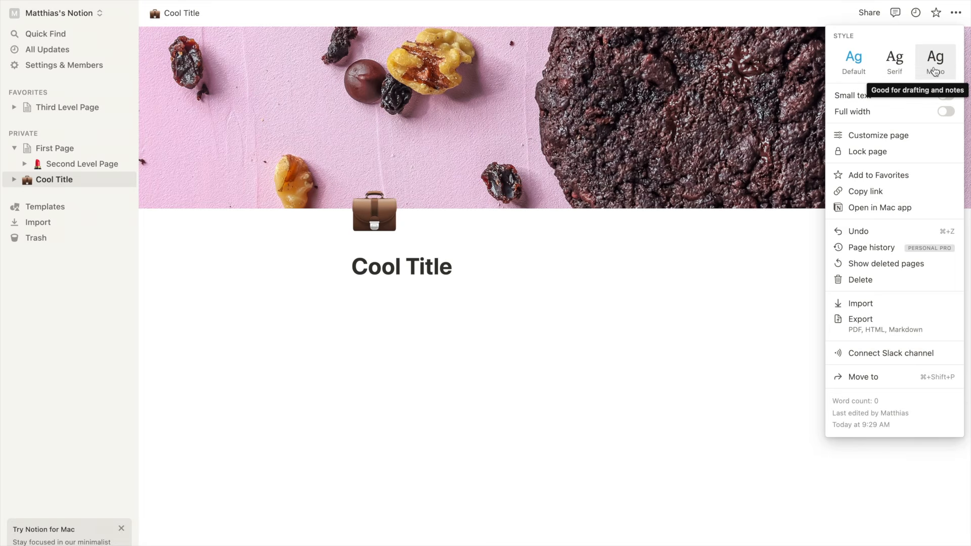
pyautogui.click(944, 112)
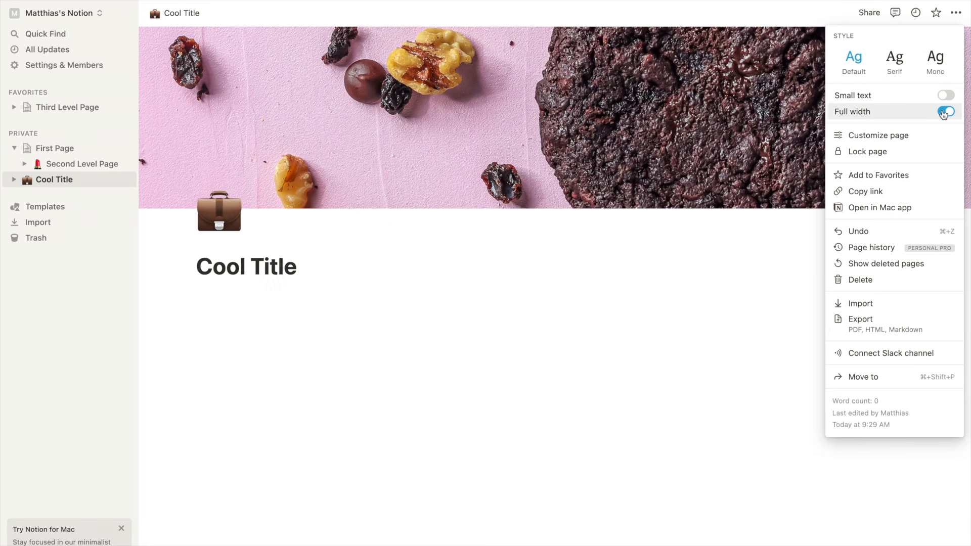
pyautogui.click(399, 321)
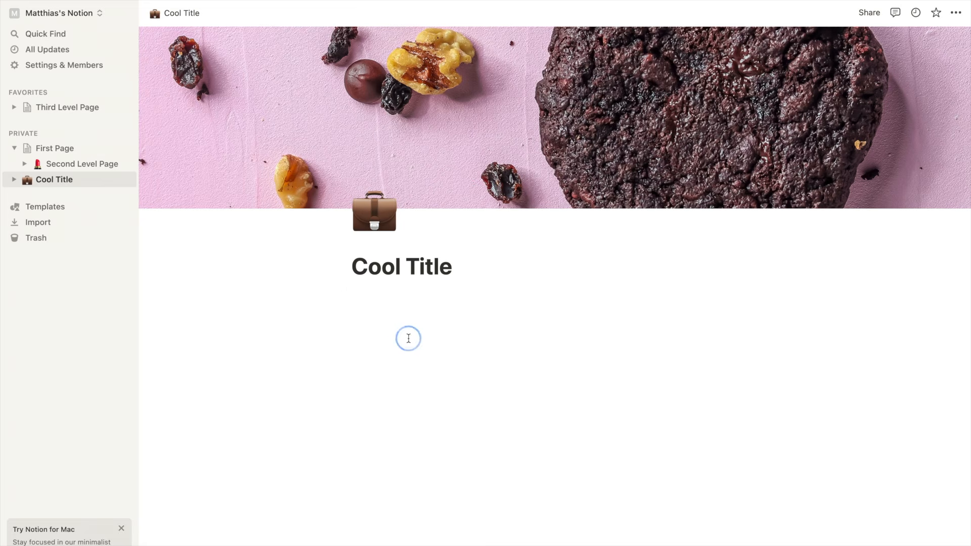
pyautogui.click(396, 300)
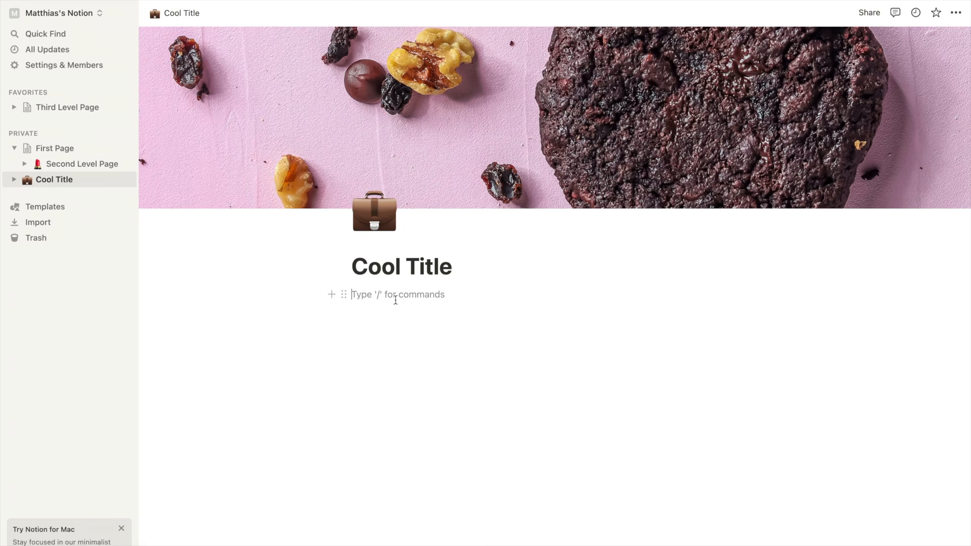